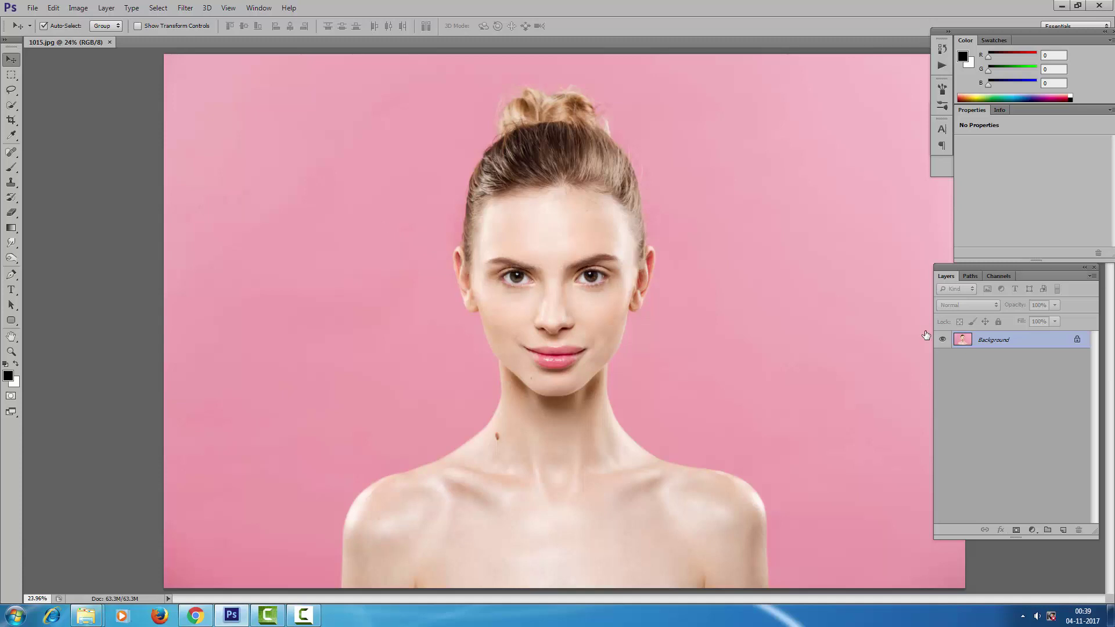
Step: Quick-select the woman's neck, shoulders, chin and face with a 175 px brush
{"action": "left_click", "coordinate": [11, 107]}
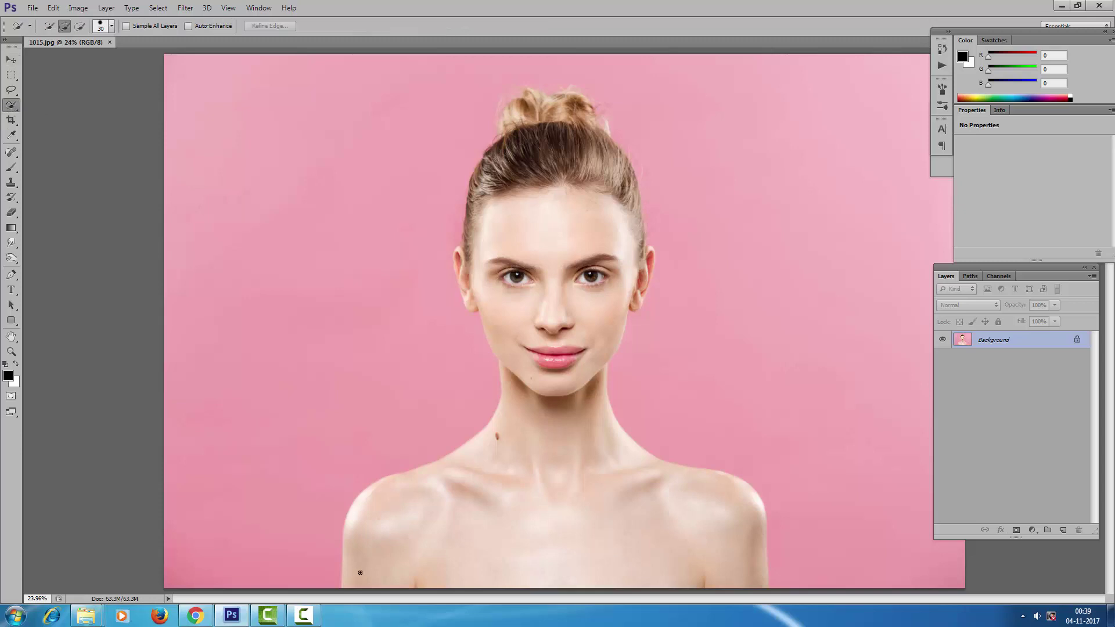
{"action": "key", "text": "bracketright"}
{"action": "key", "text": "bracketright"}
{"action": "key", "text": "bracketright"}
{"action": "mouse_move", "coordinate": [361, 587]}
{"action": "left_mouse_down"}
{"action": "mouse_move", "coordinate": [395, 530]}
{"action": "mouse_move", "coordinate": [523, 504]}
{"action": "mouse_move", "coordinate": [713, 551]}
{"action": "left_mouse_up"}
{"action": "mouse_move", "coordinate": [587, 438]}
{"action": "left_mouse_down"}
{"action": "mouse_move", "coordinate": [564, 348]}
{"action": "mouse_move", "coordinate": [530, 361]}
{"action": "mouse_move", "coordinate": [467, 259]}
{"action": "mouse_move", "coordinate": [468, 274]}
{"action": "mouse_move", "coordinate": [482, 252]}
{"action": "mouse_move", "coordinate": [567, 219]}
{"action": "mouse_move", "coordinate": [612, 268]}
{"action": "mouse_move", "coordinate": [622, 250]}
{"action": "mouse_move", "coordinate": [584, 181]}
{"action": "mouse_move", "coordinate": [593, 179]}
{"action": "mouse_move", "coordinate": [581, 238]}
{"action": "left_mouse_up"}
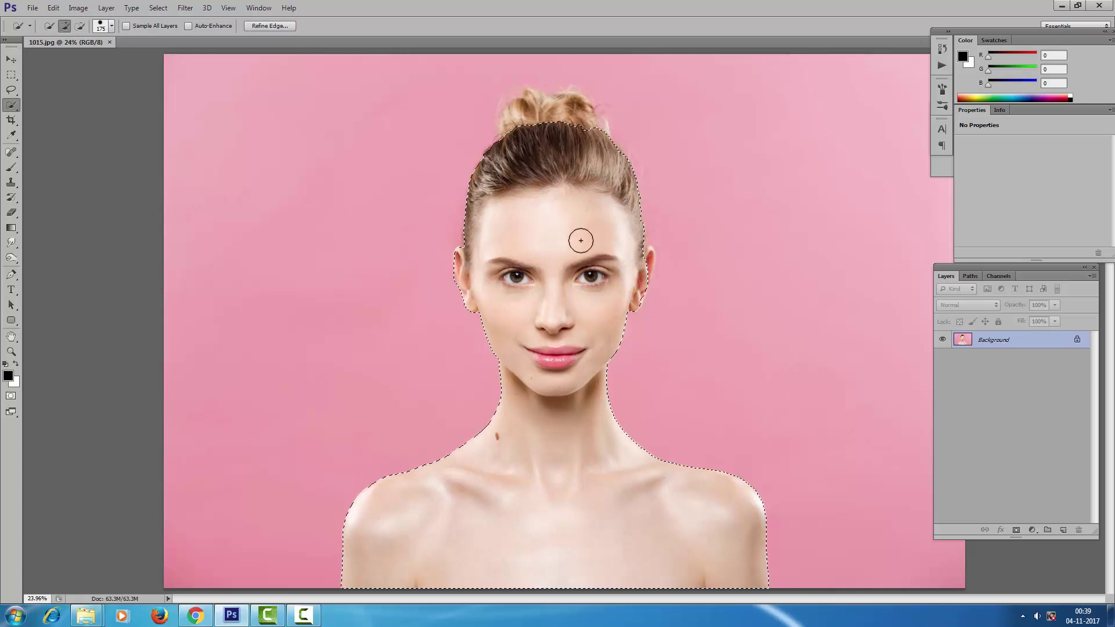
{"action": "key", "text": "bracketleft"}
{"action": "key", "text": "bracketleft"}
{"action": "key", "text": "bracketleft"}
{"action": "key", "text": "bracketleft"}
Step: Add the right ear and trim pink background from around the left ear
{"action": "left_click_drag", "start_coordinate": [641, 296], "coordinate": [652, 251]}
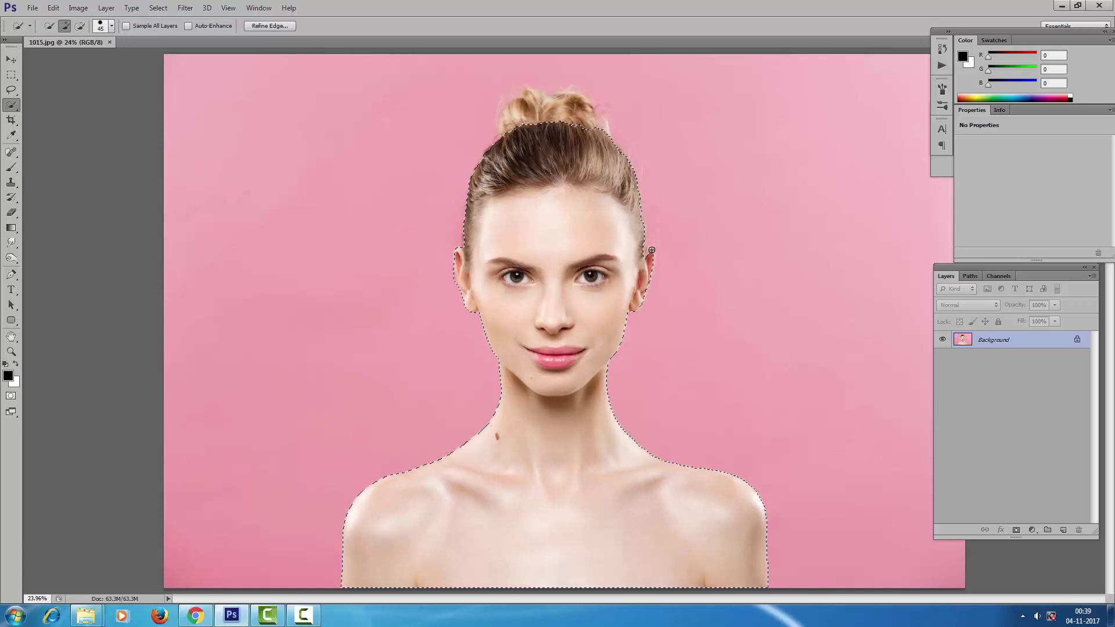
{"action": "left_click_drag", "start_coordinate": [379, 204], "coordinate": [742, 323]}
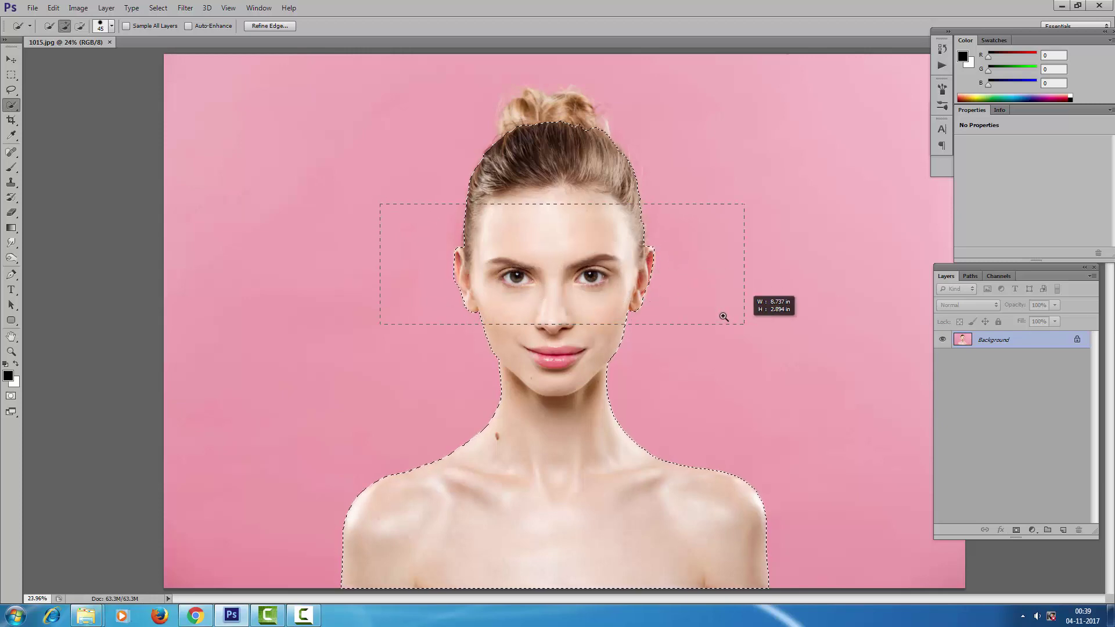
{"action": "left_click_drag", "start_coordinate": [567, 289], "coordinate": [347, 255]}
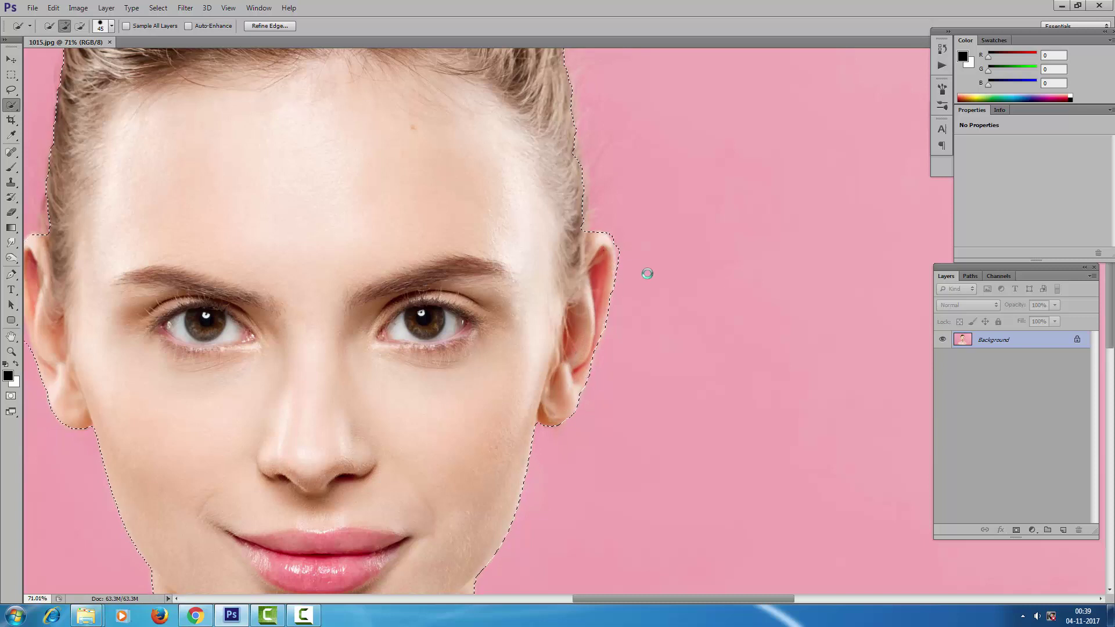
{"action": "key", "text": "ctrl+d"}
{"action": "left_click_drag", "start_coordinate": [321, 328], "coordinate": [327, 328]}
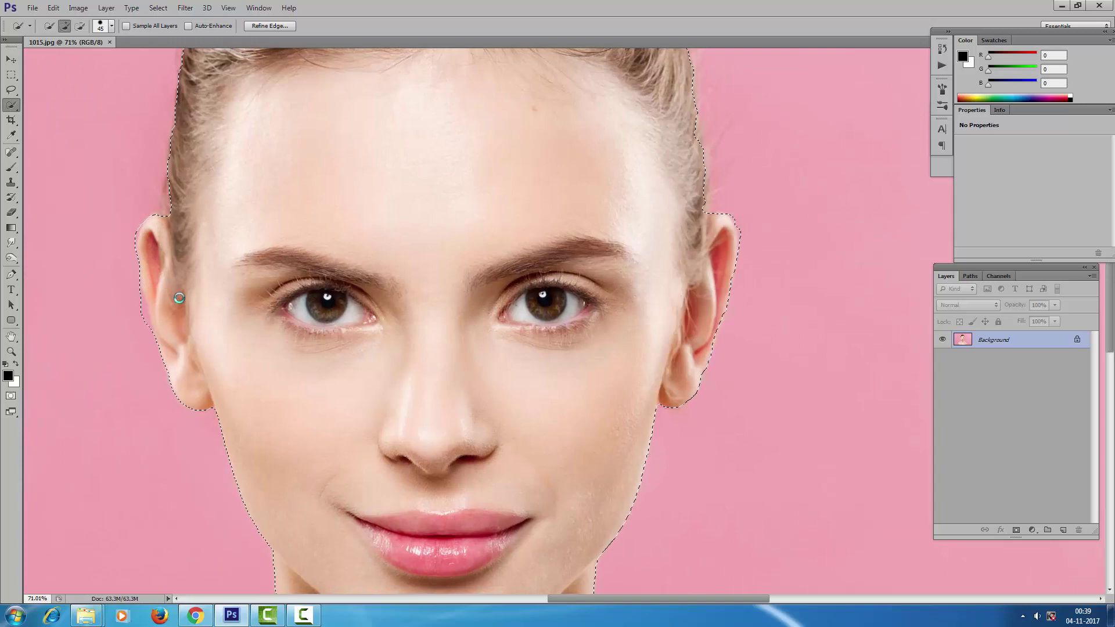
{"action": "left_click_drag", "start_coordinate": [134, 301], "coordinate": [132, 291]}
{"action": "left_click_drag", "start_coordinate": [169, 234], "coordinate": [187, 194]}
Step: Extend the selection along the top of the hair while leaving the bun out
{"action": "scroll", "coordinate": [187, 195], "scroll_direction": "down", "scroll_amount": 3}
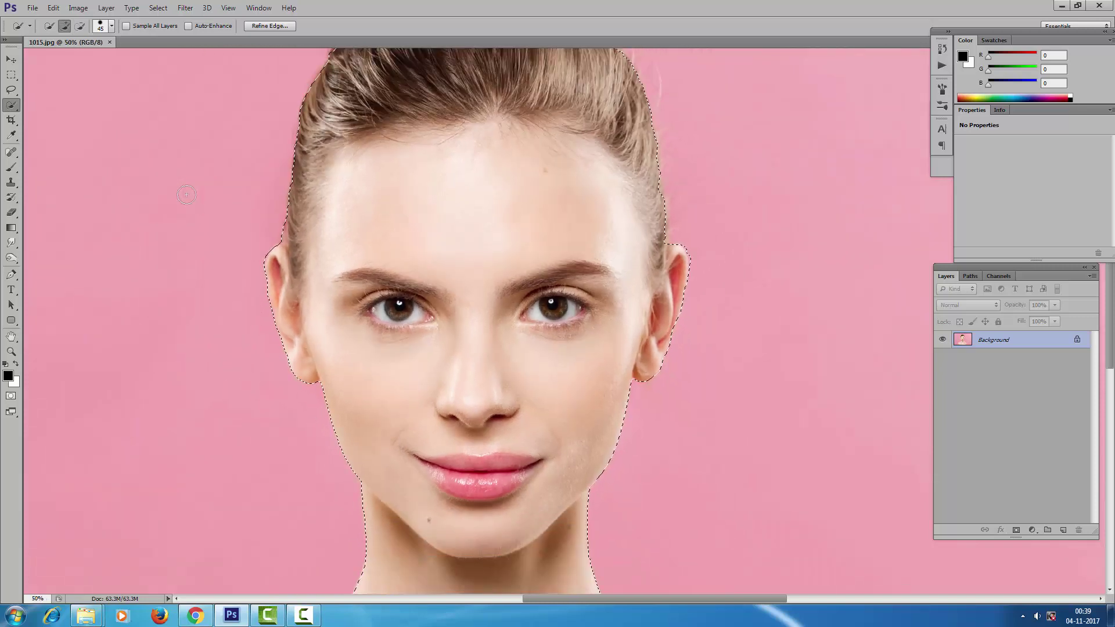
{"action": "left_click_drag", "start_coordinate": [305, 395], "coordinate": [228, 624]}
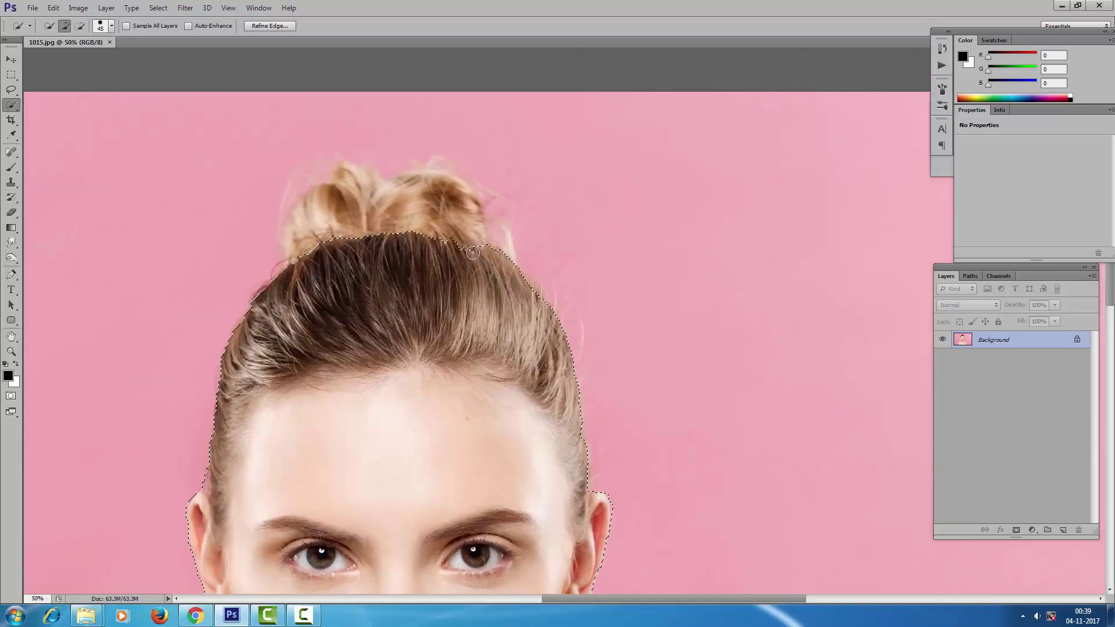
{"action": "left_click_drag", "start_coordinate": [443, 246], "coordinate": [556, 313]}
{"action": "left_click_drag", "start_coordinate": [444, 227], "coordinate": [494, 237]}
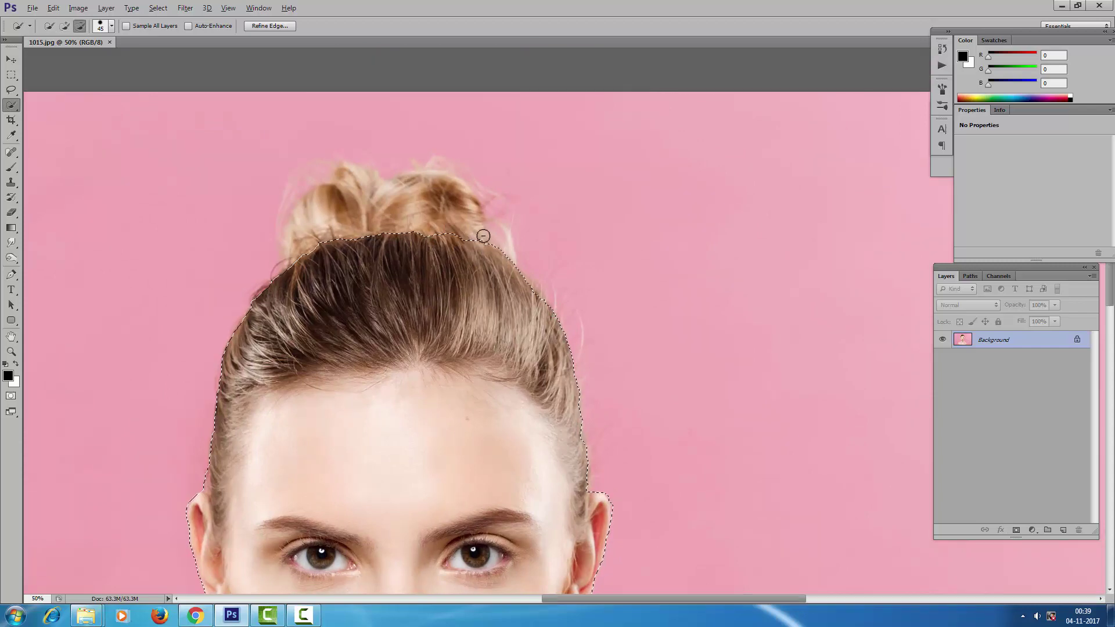
{"action": "key", "text": "ctrl+minus"}
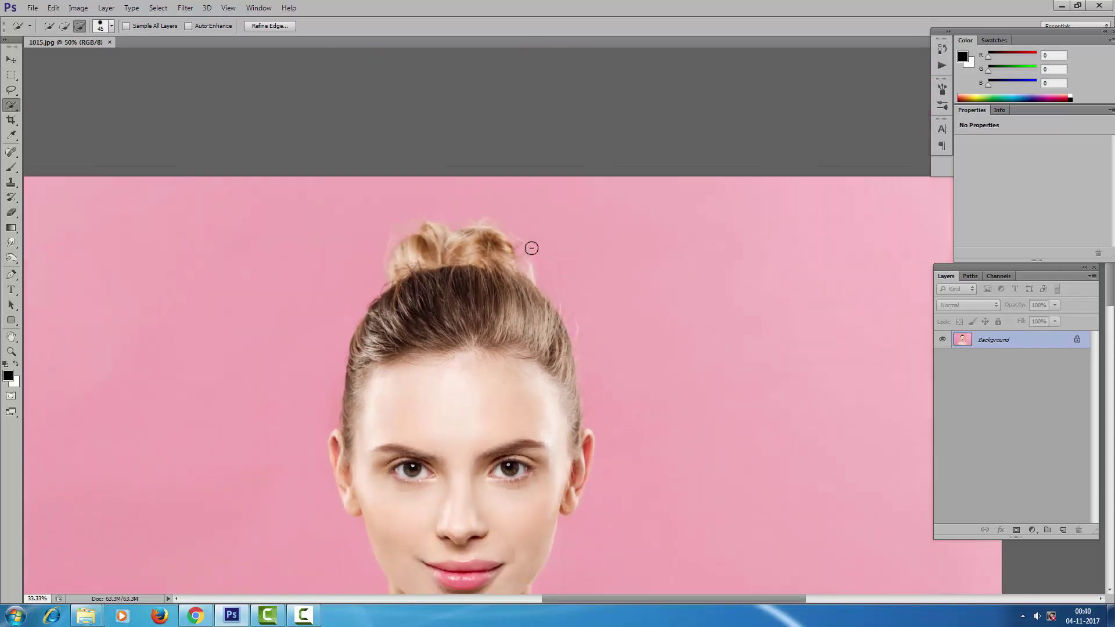
{"action": "scroll", "coordinate": [531, 248], "scroll_direction": "down", "scroll_amount": 5}
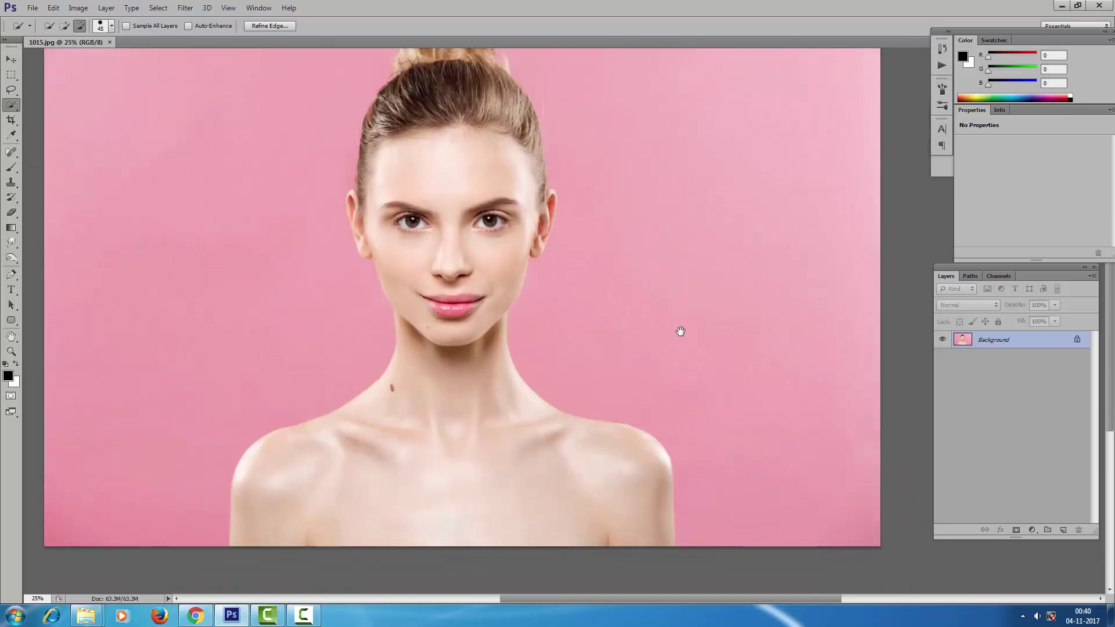
{"action": "left_click_drag", "start_coordinate": [677, 329], "coordinate": [680, 347]}
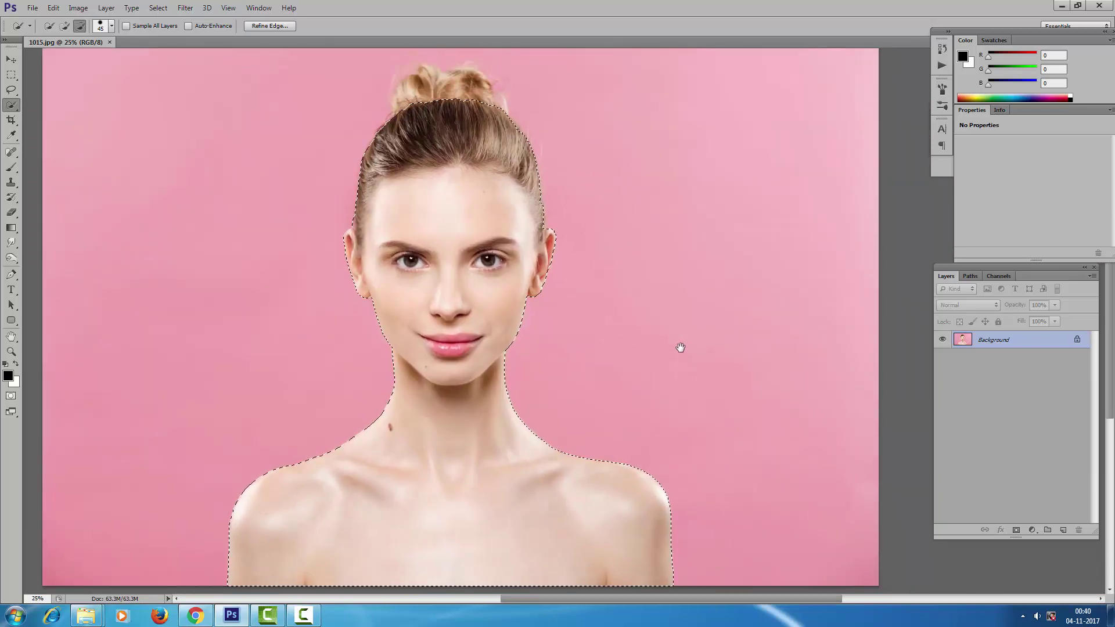
Step: Mask out the pink background and enable Smart Radius in Refine Mask
{"action": "left_click", "coordinate": [1016, 530]}
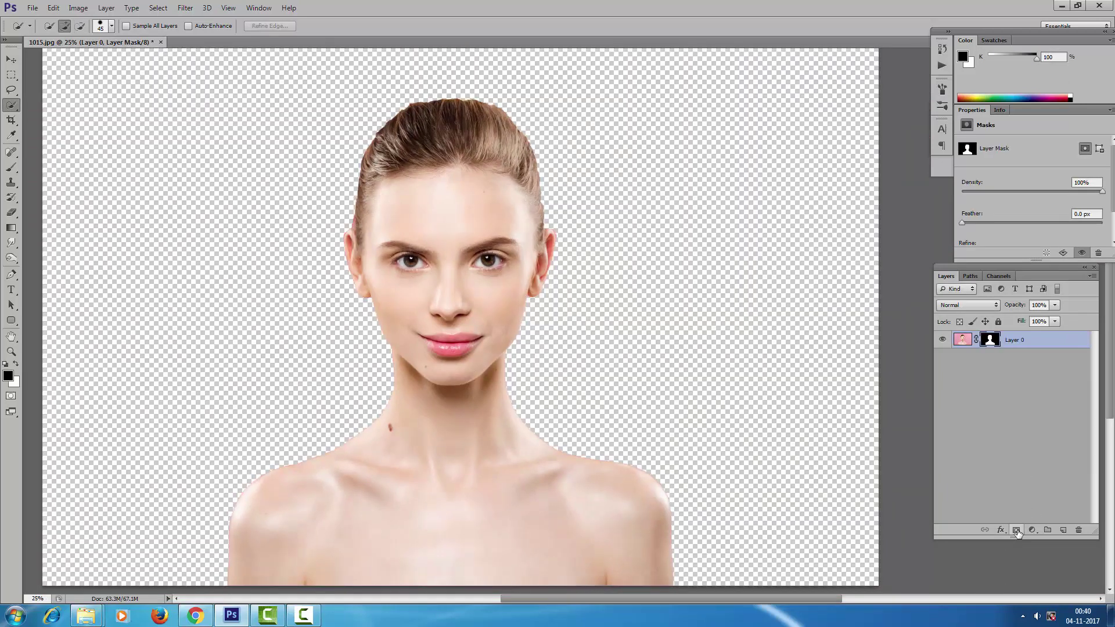
{"action": "right_click", "coordinate": [990, 342]}
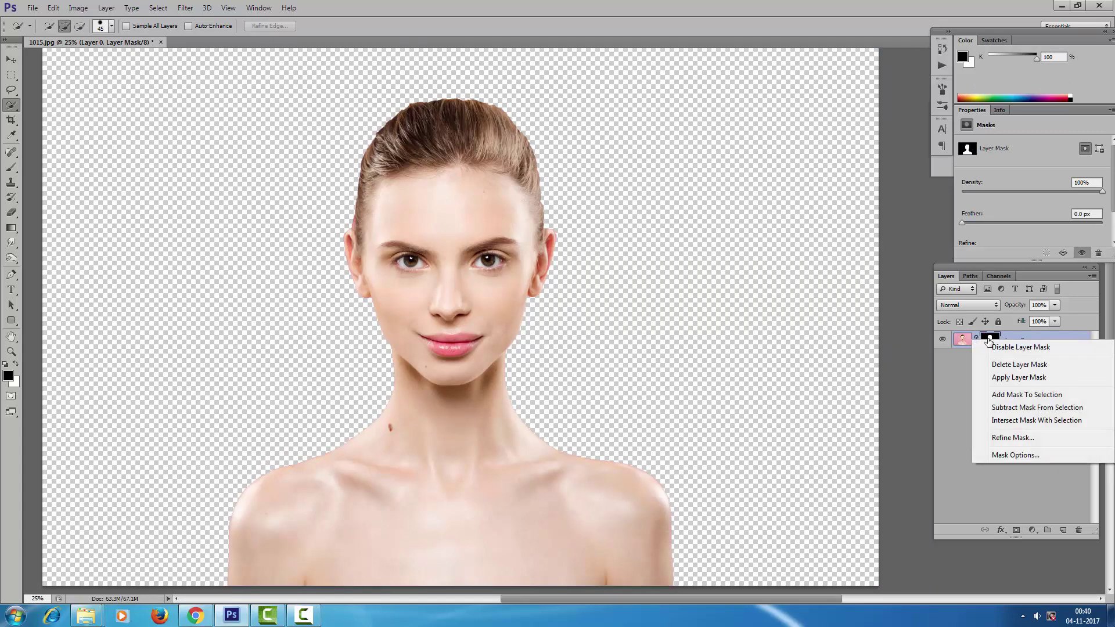
{"action": "left_click", "coordinate": [1013, 438]}
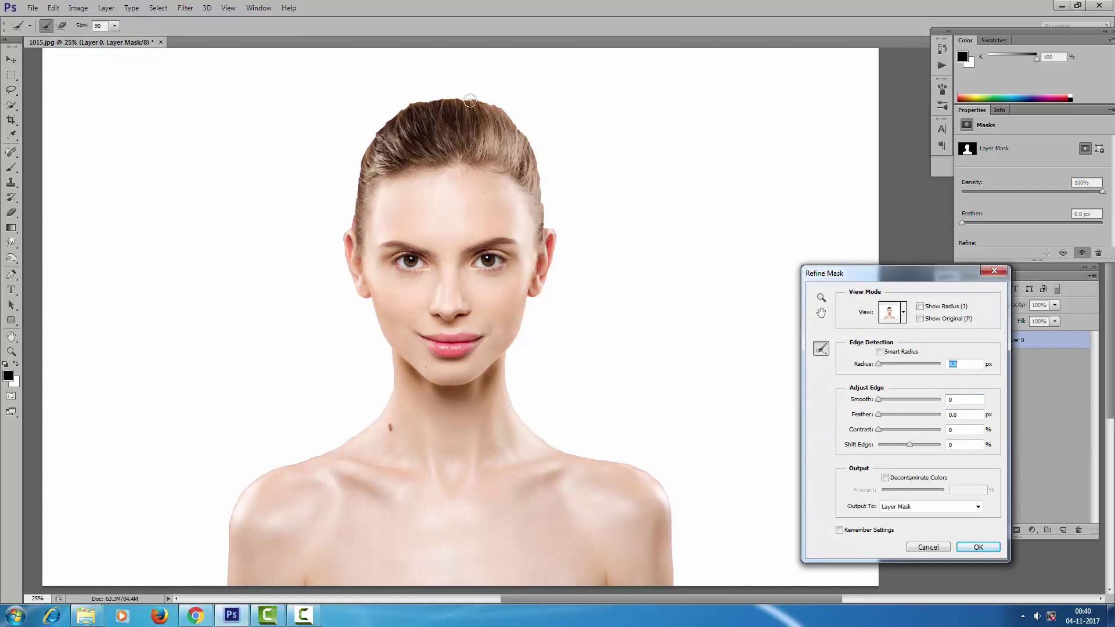
{"action": "left_click", "coordinate": [880, 352]}
{"action": "left_click_drag", "start_coordinate": [879, 365], "coordinate": [887, 366]}
Step: Refine the mask edge to radius 1.4 and contrast 26, then apply the mask to Layer 0
{"action": "mouse_move", "coordinate": [356, 213]}
{"action": "left_mouse_down"}
{"action": "mouse_move", "coordinate": [374, 139]}
{"action": "mouse_move", "coordinate": [492, 105]}
{"action": "mouse_move", "coordinate": [543, 219]}
{"action": "left_mouse_up"}
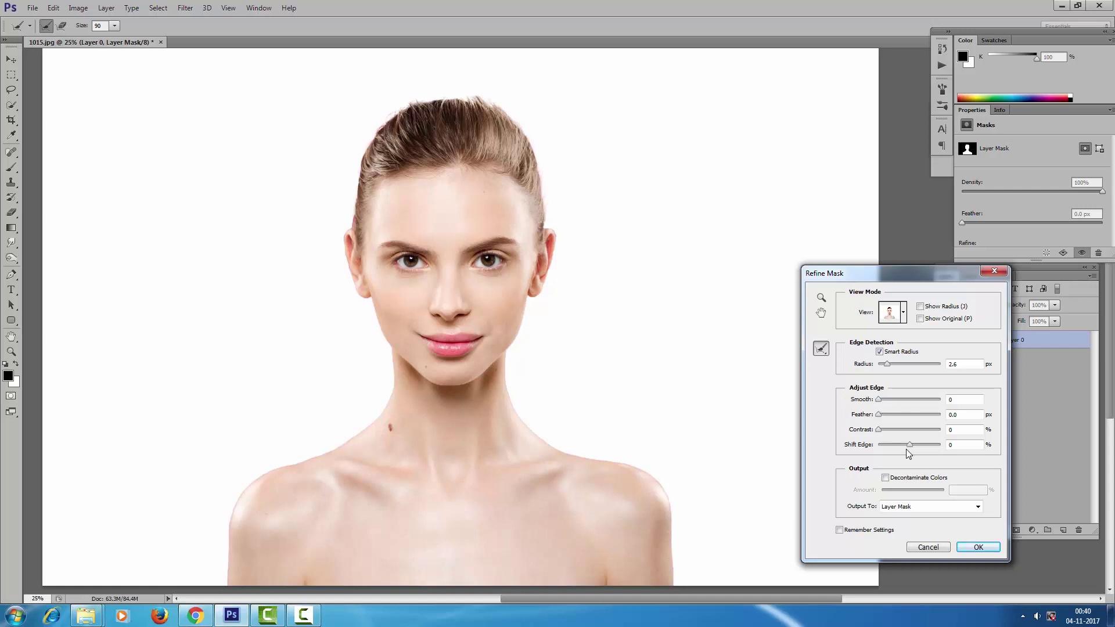
{"action": "left_click_drag", "start_coordinate": [890, 370], "coordinate": [884, 368]}
{"action": "left_click_drag", "start_coordinate": [879, 430], "coordinate": [896, 433]}
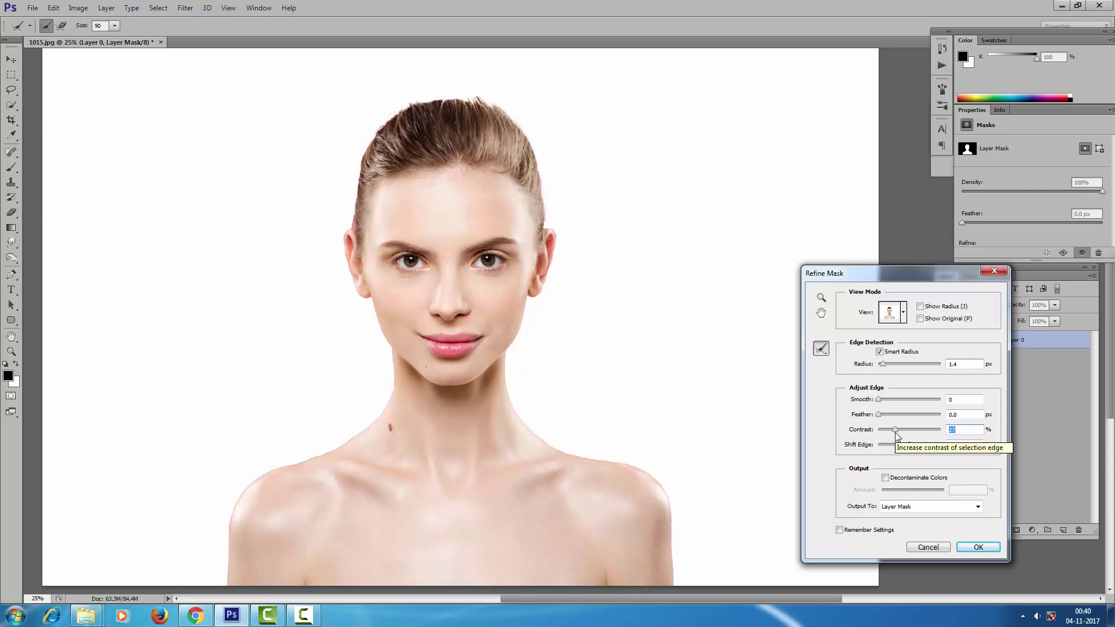
{"action": "left_click_drag", "start_coordinate": [896, 433], "coordinate": [895, 434]}
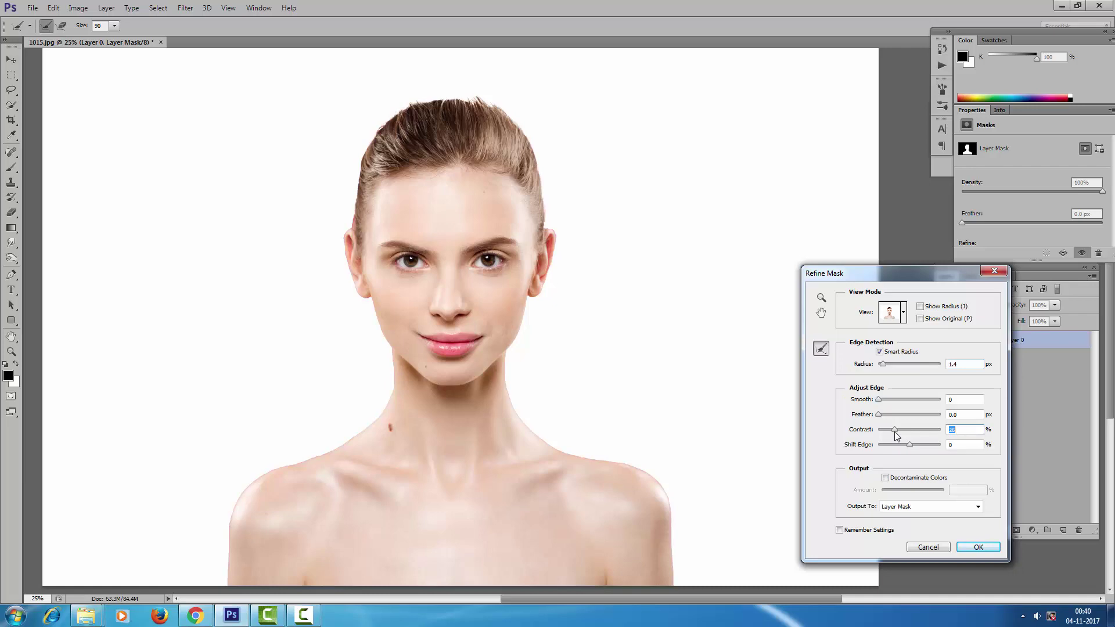
{"action": "left_click", "coordinate": [979, 546]}
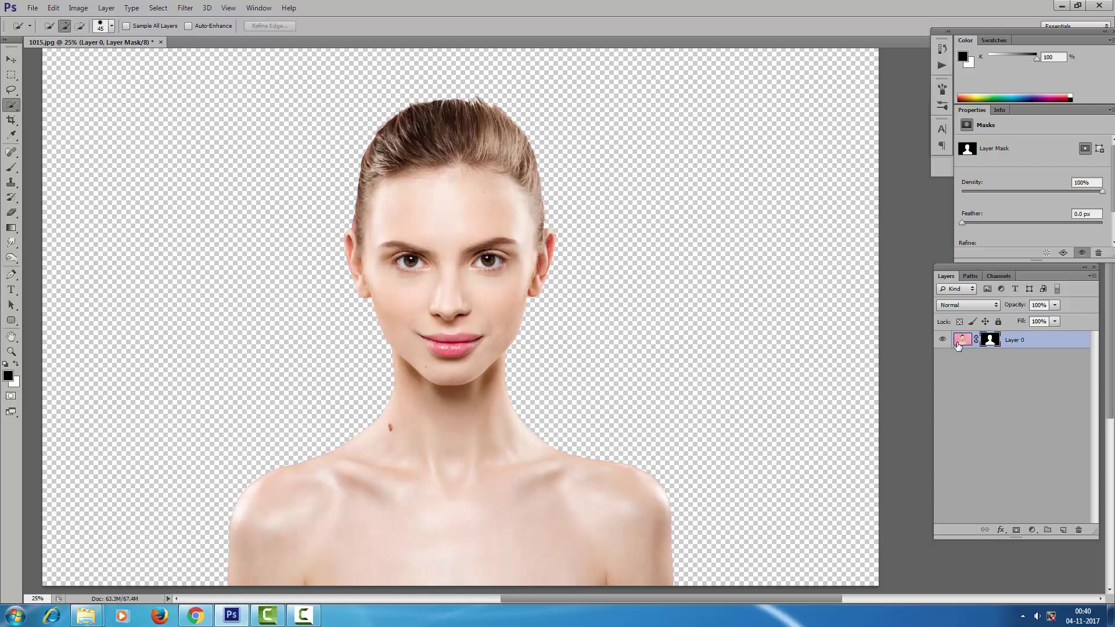
{"action": "right_click", "coordinate": [989, 343]}
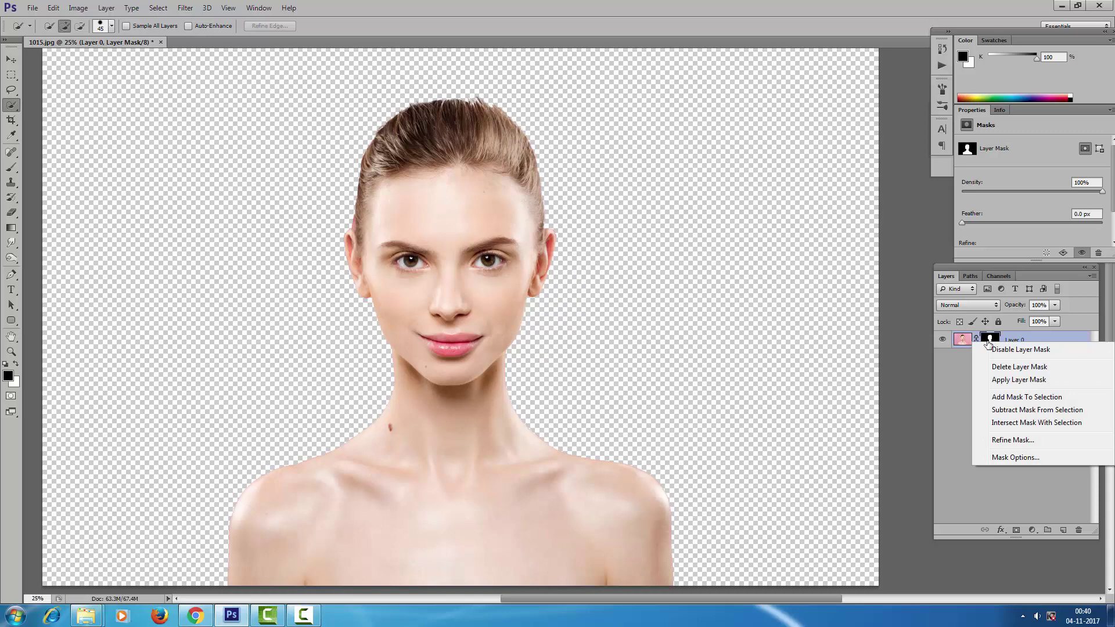
{"action": "left_click", "coordinate": [1017, 380]}
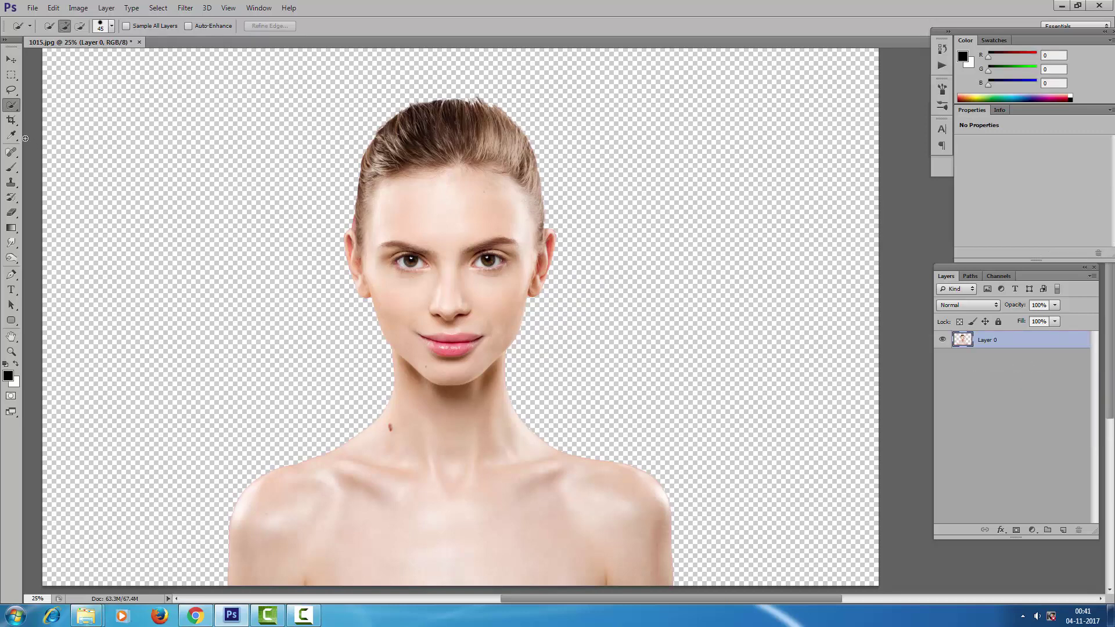
Step: Set the Crop tool to a 1000 × 1000 px size at 300 resolution
{"action": "left_click", "coordinate": [11, 120]}
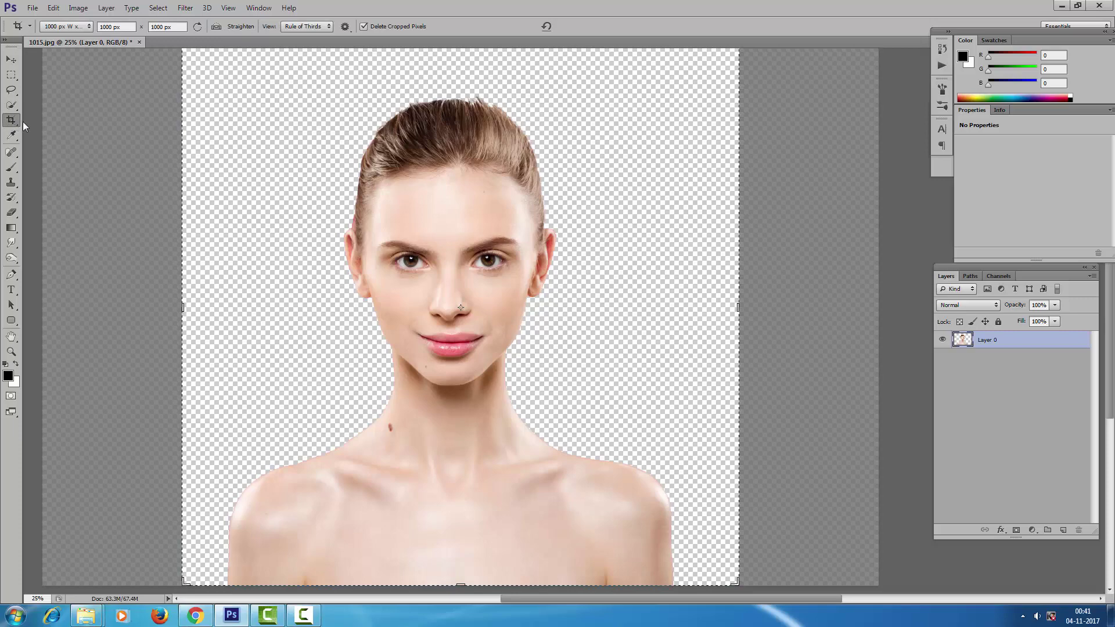
{"action": "left_click", "coordinate": [82, 27]}
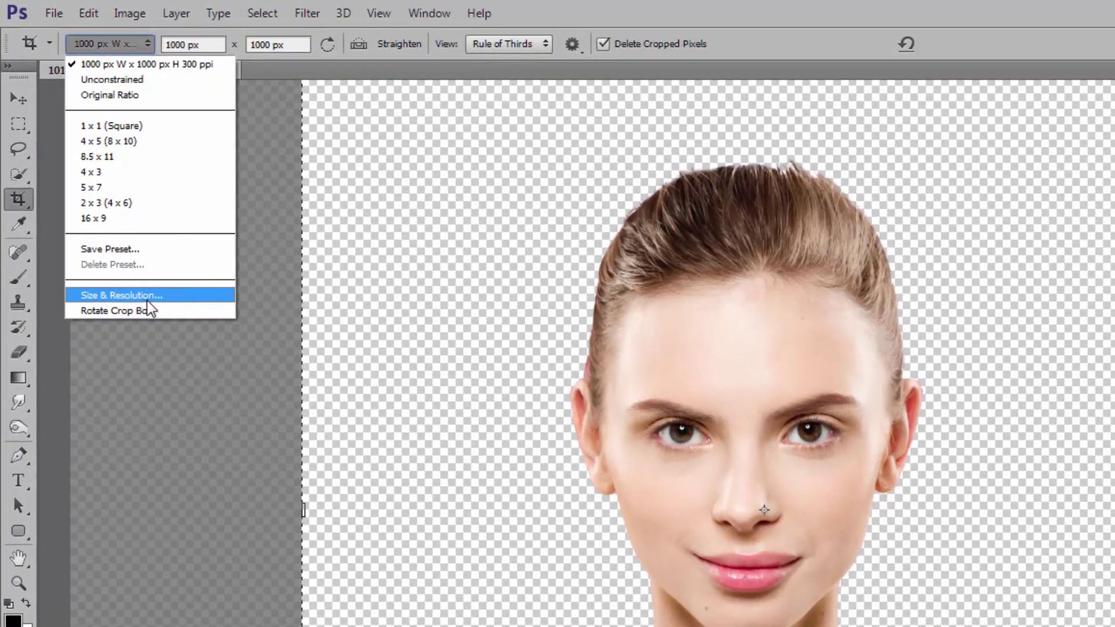
{"action": "left_click", "coordinate": [148, 301]}
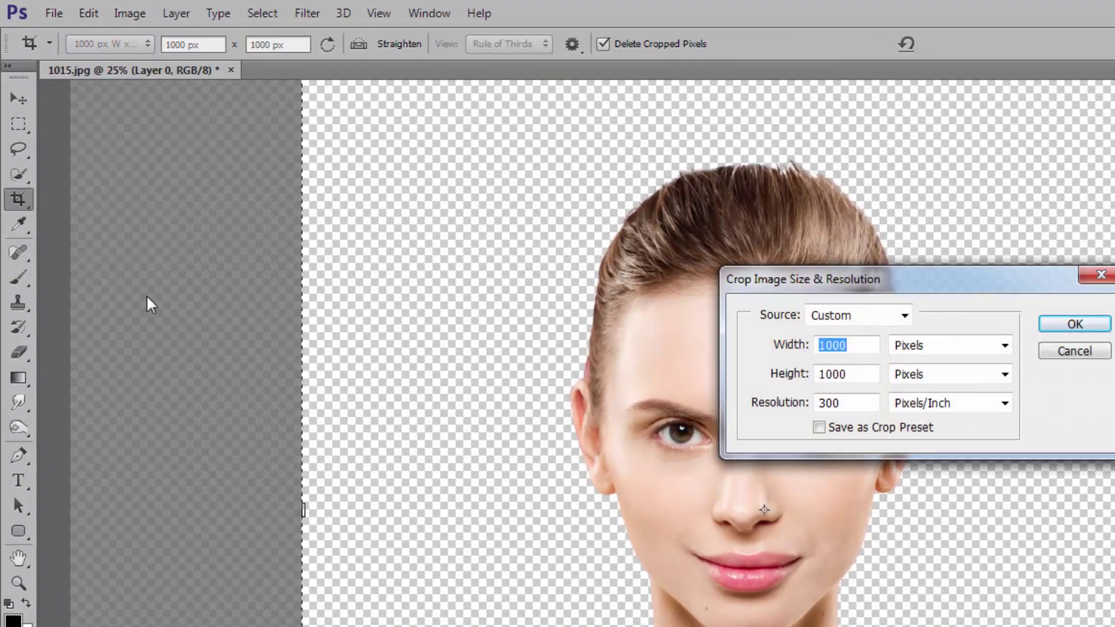
{"action": "double_click", "coordinate": [851, 376]}
{"action": "key", "text": "BackSpace"}
{"action": "type", "text": "1000"}
{"action": "left_click_drag", "start_coordinate": [851, 377], "coordinate": [762, 375]}
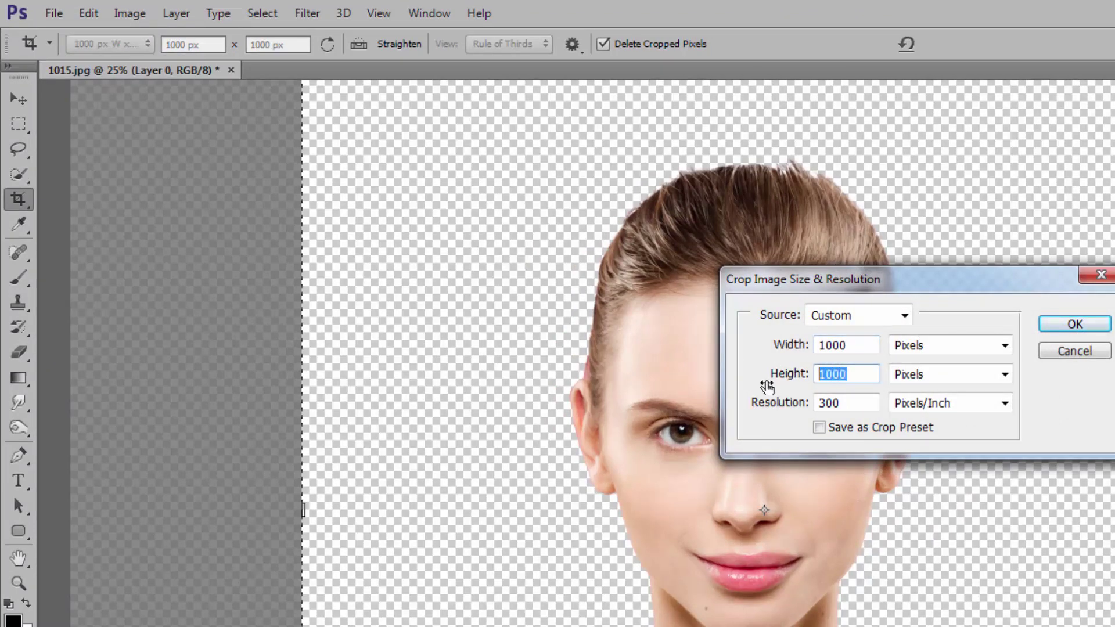
{"action": "left_click_drag", "start_coordinate": [859, 402], "coordinate": [819, 401]}
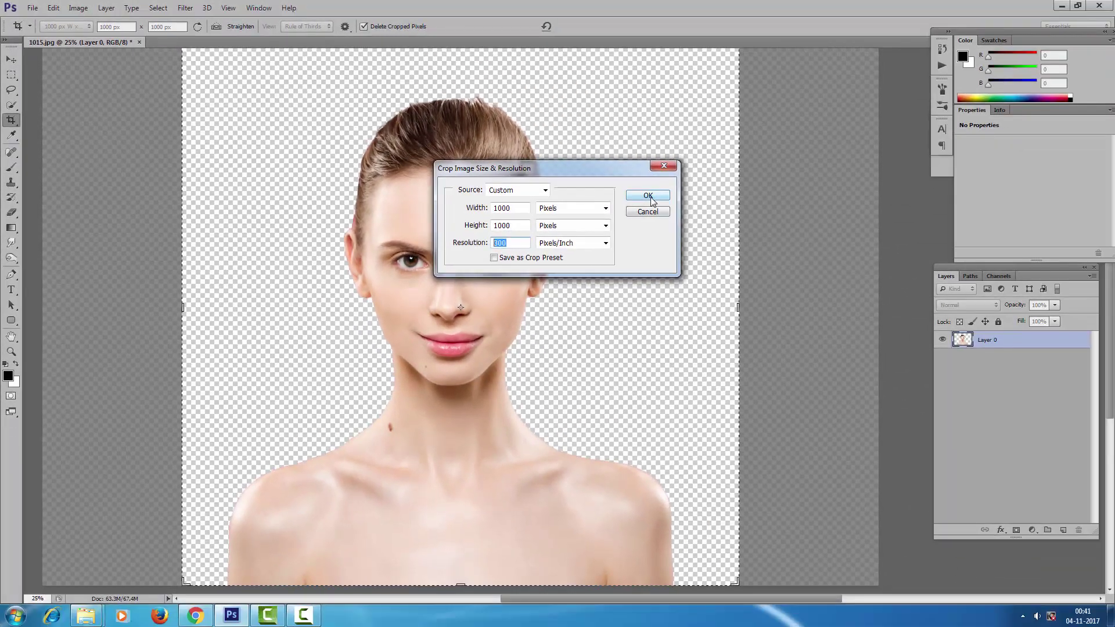
{"action": "left_click", "coordinate": [648, 196]}
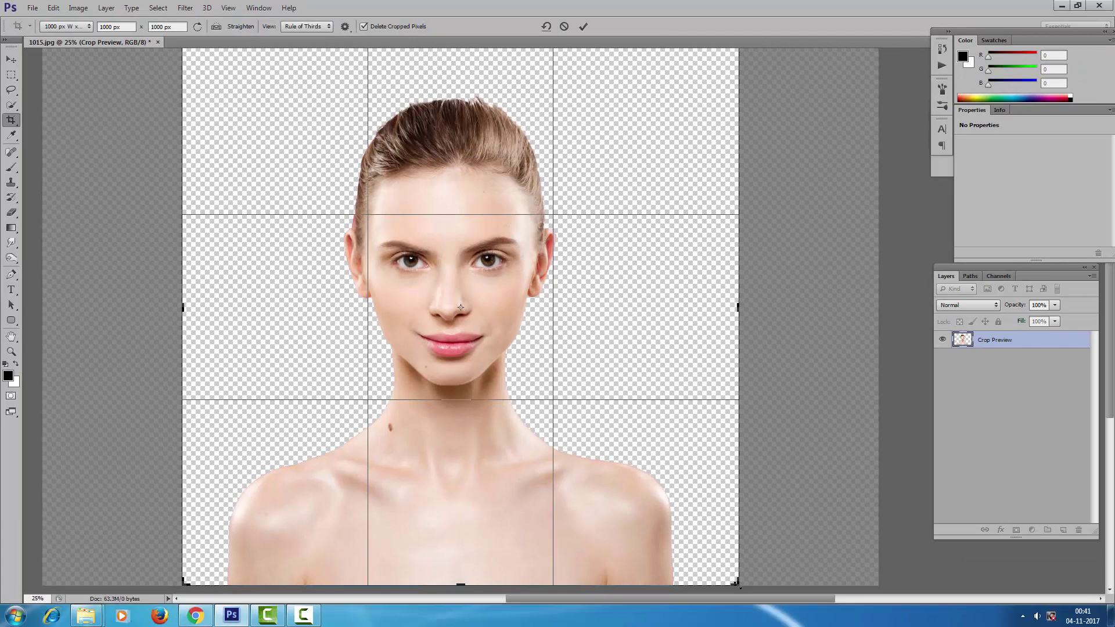
Step: Frame the square crop around the woman's face and neck
{"action": "left_click_drag", "start_coordinate": [736, 584], "coordinate": [660, 500]}
{"action": "mouse_move", "coordinate": [514, 368]}
{"action": "left_mouse_down"}
{"action": "mouse_move", "coordinate": [601, 412]}
{"action": "mouse_move", "coordinate": [443, 299]}
{"action": "left_mouse_up"}
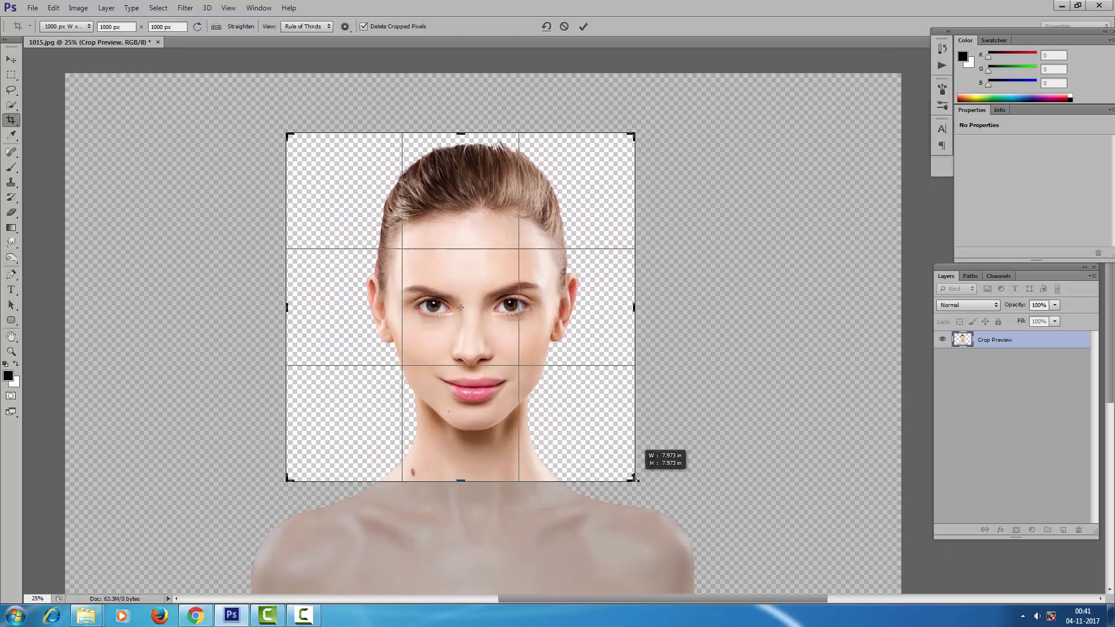
{"action": "left_click_drag", "start_coordinate": [655, 502], "coordinate": [587, 432]}
{"action": "mouse_move", "coordinate": [522, 372]}
{"action": "left_mouse_down"}
{"action": "mouse_move", "coordinate": [555, 393]}
{"action": "mouse_move", "coordinate": [503, 363]}
{"action": "left_mouse_up"}
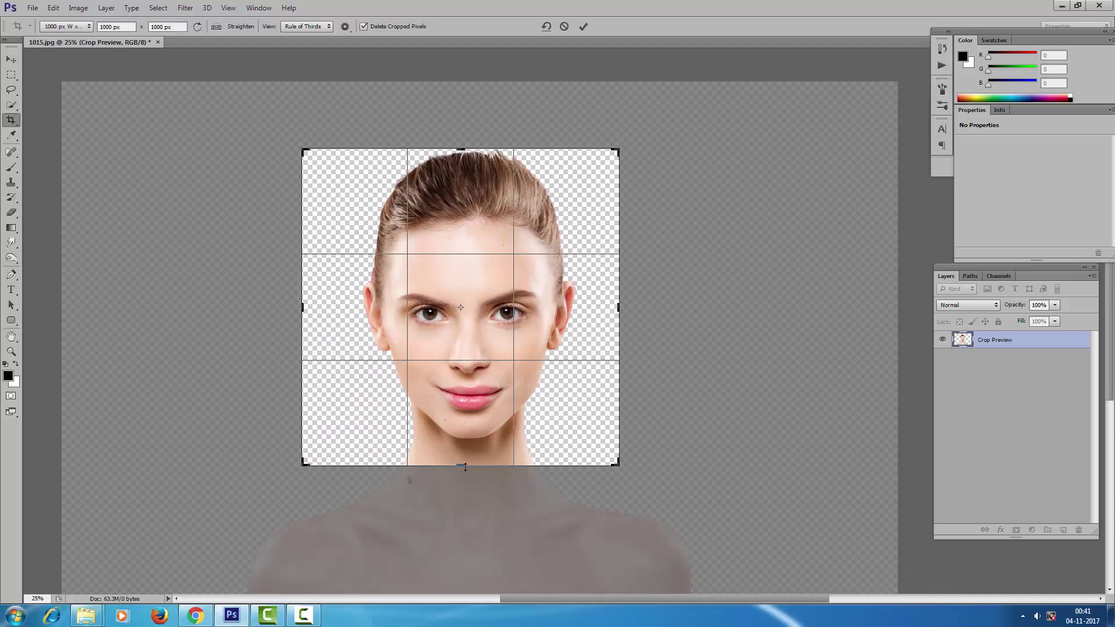
{"action": "left_click_drag", "start_coordinate": [465, 467], "coordinate": [475, 497]}
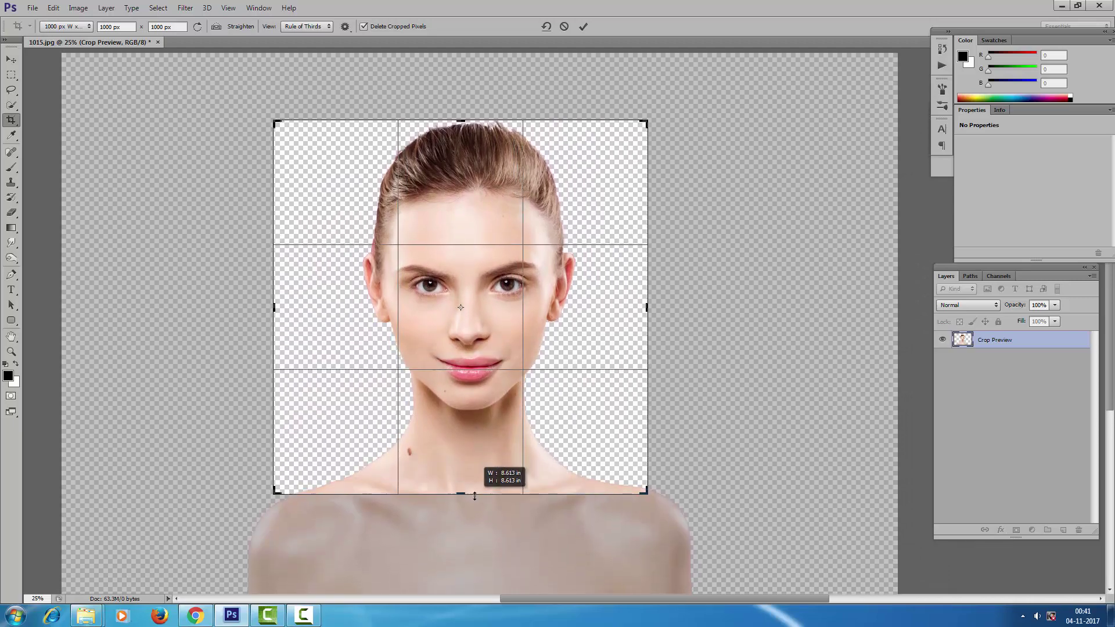
{"action": "left_click_drag", "start_coordinate": [475, 496], "coordinate": [474, 493]}
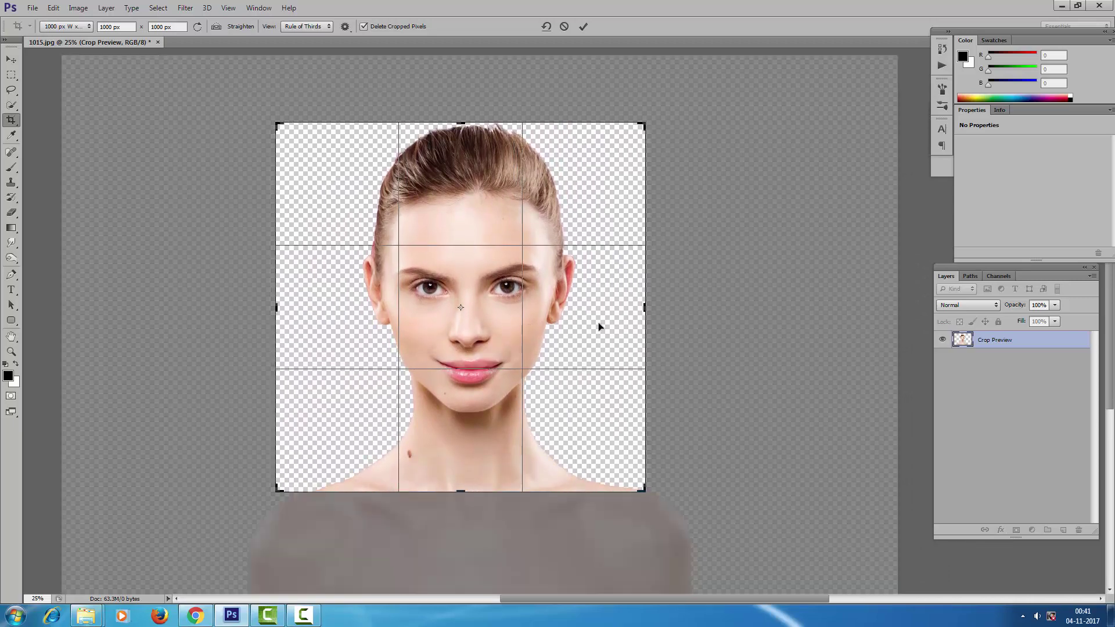
Step: Nudge the portrait left and up within the crop and commit it
{"action": "key", "text": "Left"}
{"action": "key", "text": "Left"}
{"action": "key", "text": "Left"}
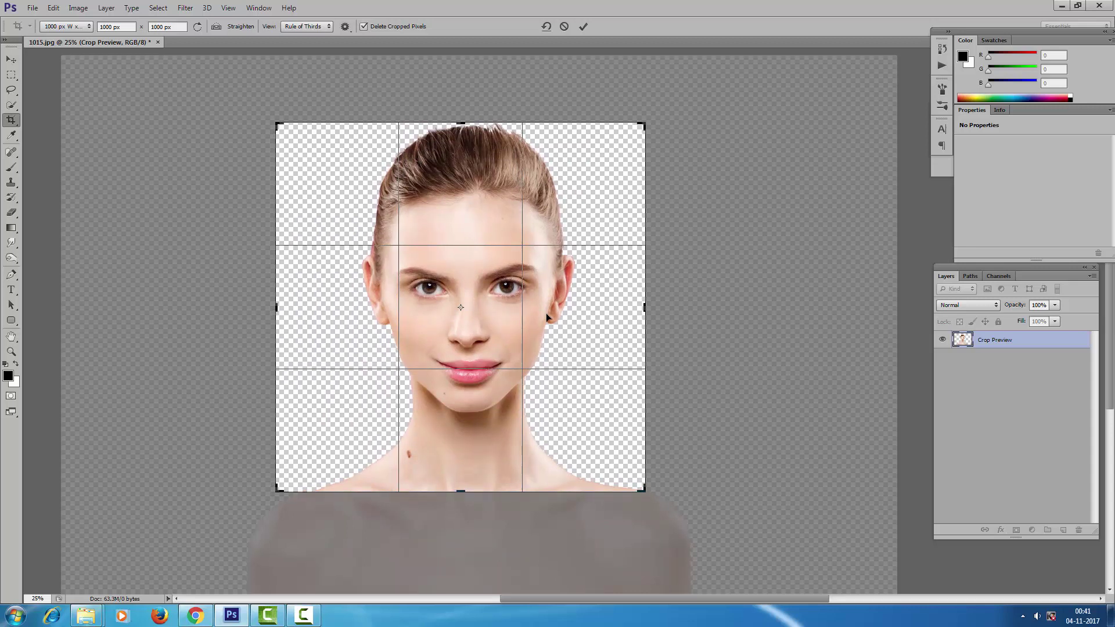
{"action": "key", "text": "Left"}
{"action": "key", "text": "Left"}
{"action": "key", "text": "Left"}
{"action": "key", "text": "Left"}
{"action": "key", "text": "Left"}
{"action": "key", "text": "Left"}
{"action": "key", "text": "Left"}
{"action": "key", "text": "Left"}
{"action": "key", "text": "Left"}
{"action": "key", "text": "Left"}
{"action": "key", "text": "Left"}
{"action": "key", "text": "Left"}
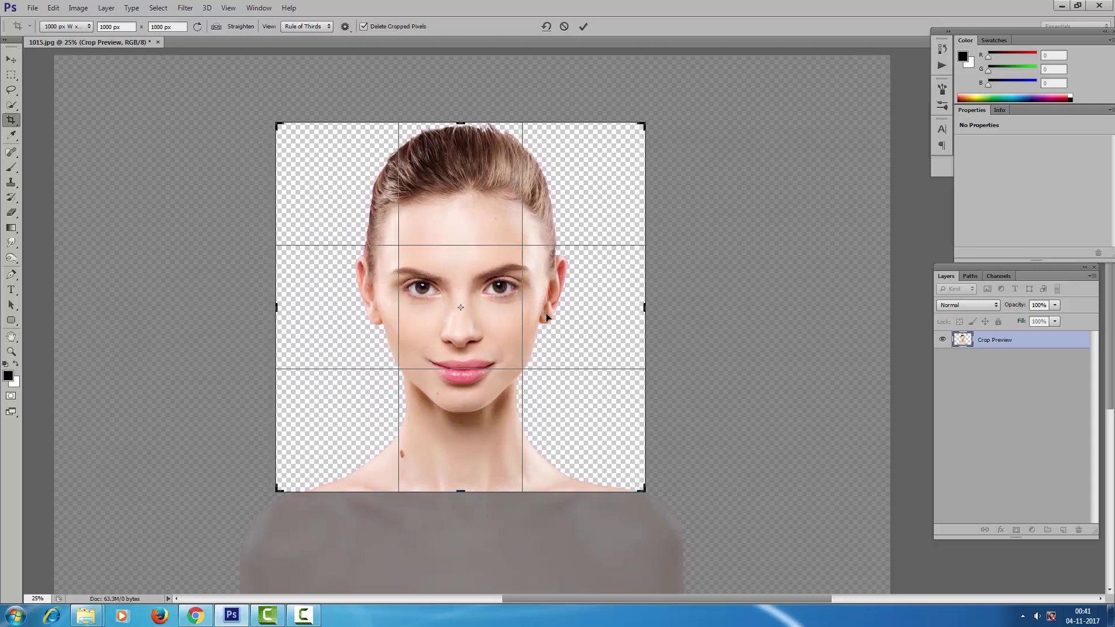
{"action": "key", "text": "Up"}
{"action": "key", "text": "Up"}
{"action": "key", "text": "Up"}
{"action": "key", "text": "Left"}
{"action": "key", "text": "Left"}
{"action": "key", "text": "Left"}
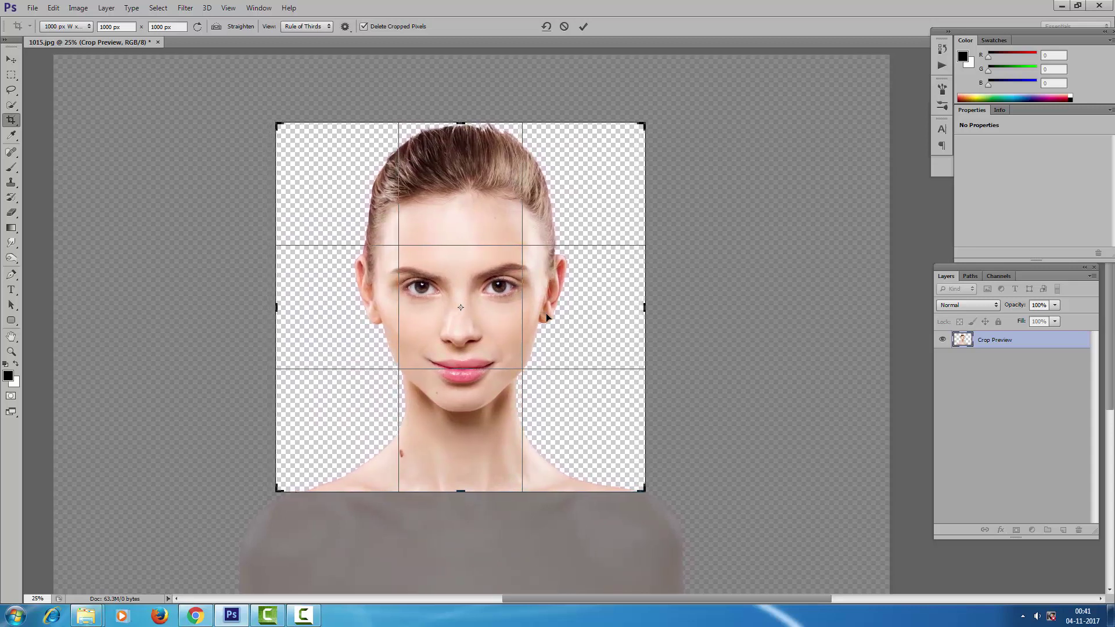
{"action": "key", "text": "Left"}
{"action": "key", "text": "Left"}
{"action": "key", "text": "Left"}
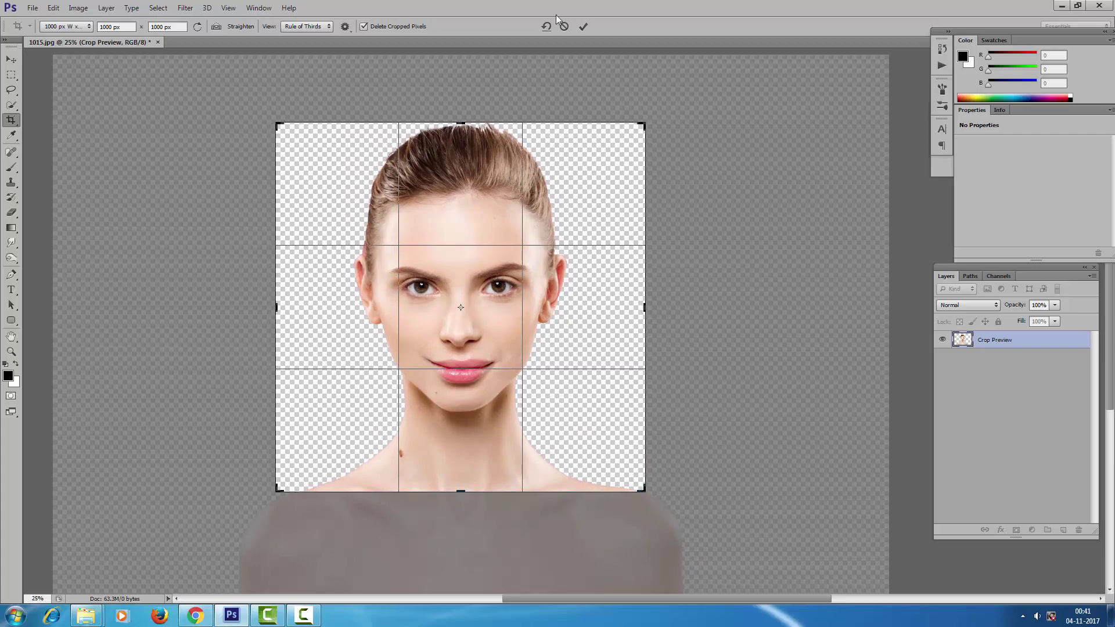
{"action": "left_click", "coordinate": [584, 26]}
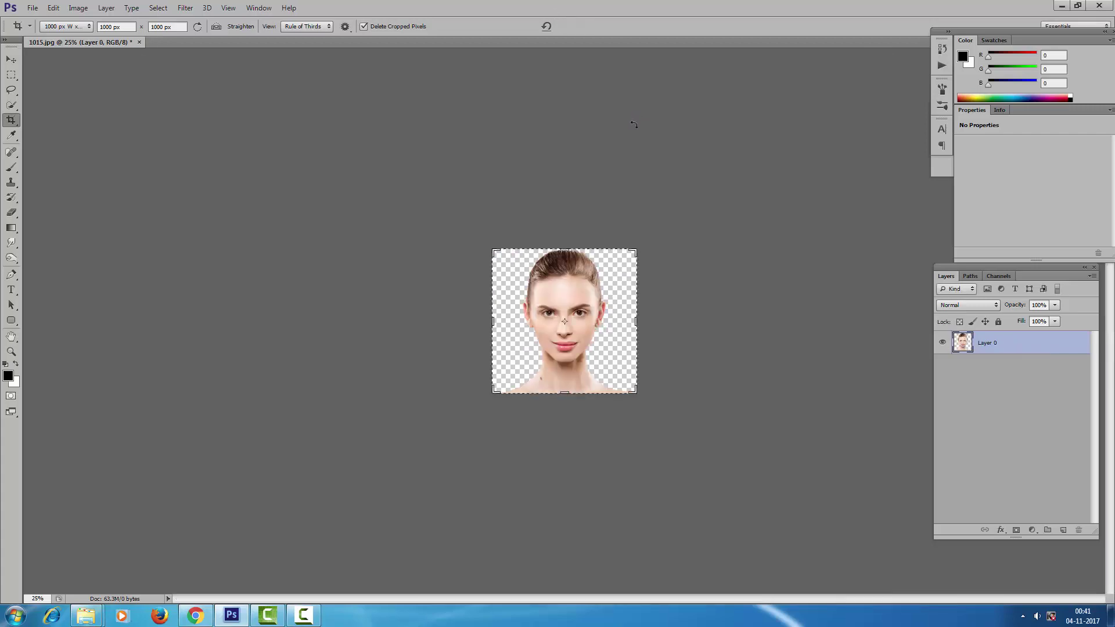
Step: Fit the image on screen and duplicate Layer 0 as Layer 0 copy with Ctrl+J
{"action": "key", "text": "ctrl+0"}
{"action": "key", "text": "v"}
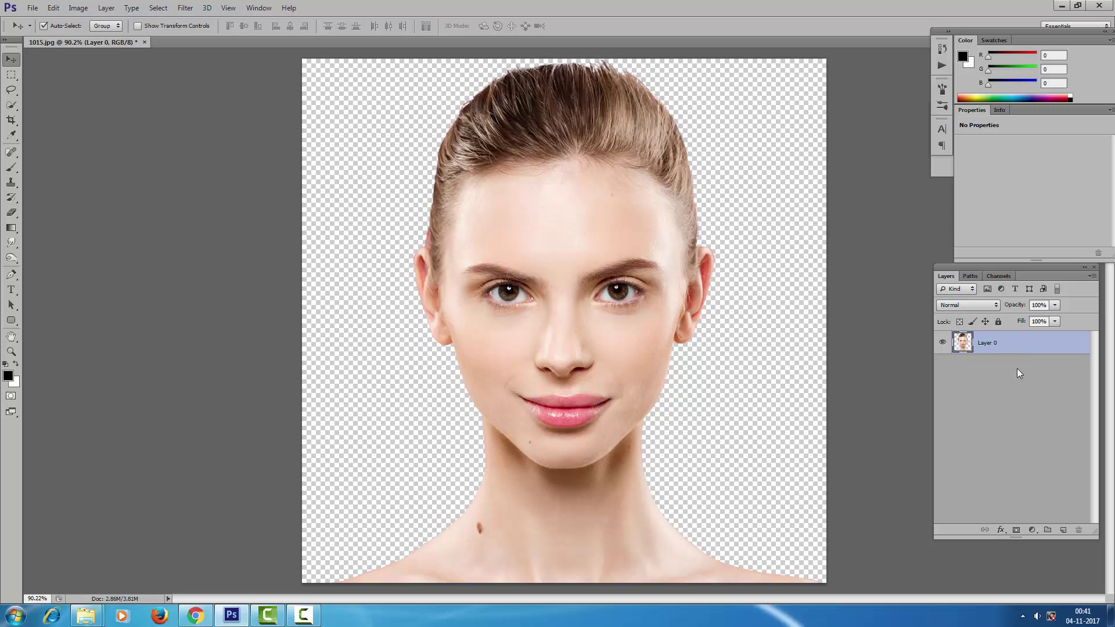
{"action": "key", "text": "ctrl+j"}
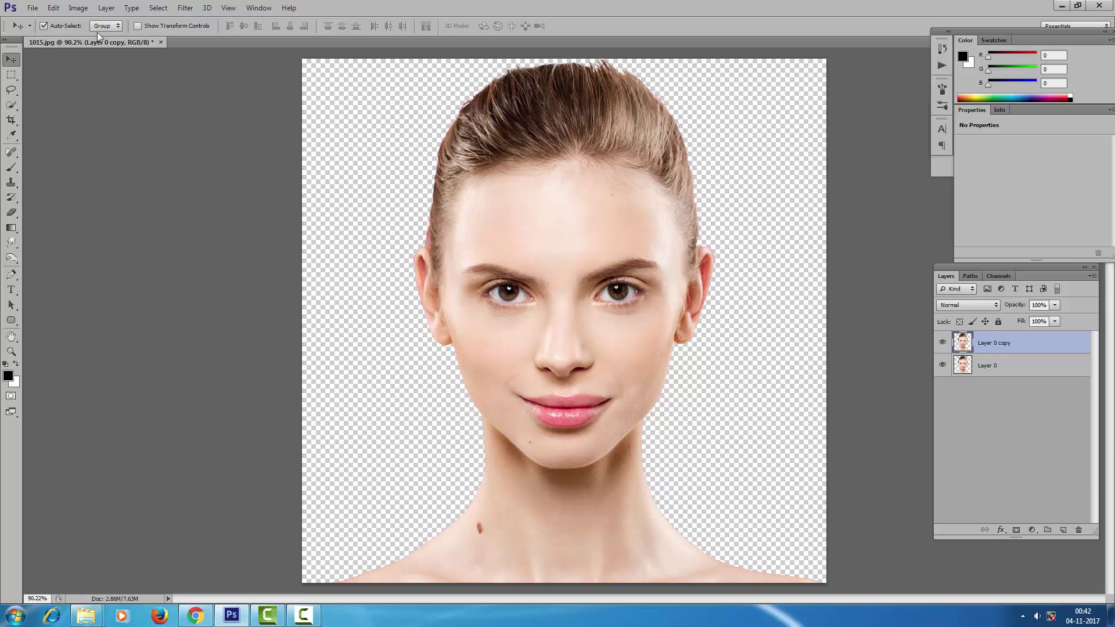
Step: Desaturate Layer 0 copy with Hue/Saturation at -100 saturation
{"action": "left_click", "coordinate": [78, 7]}
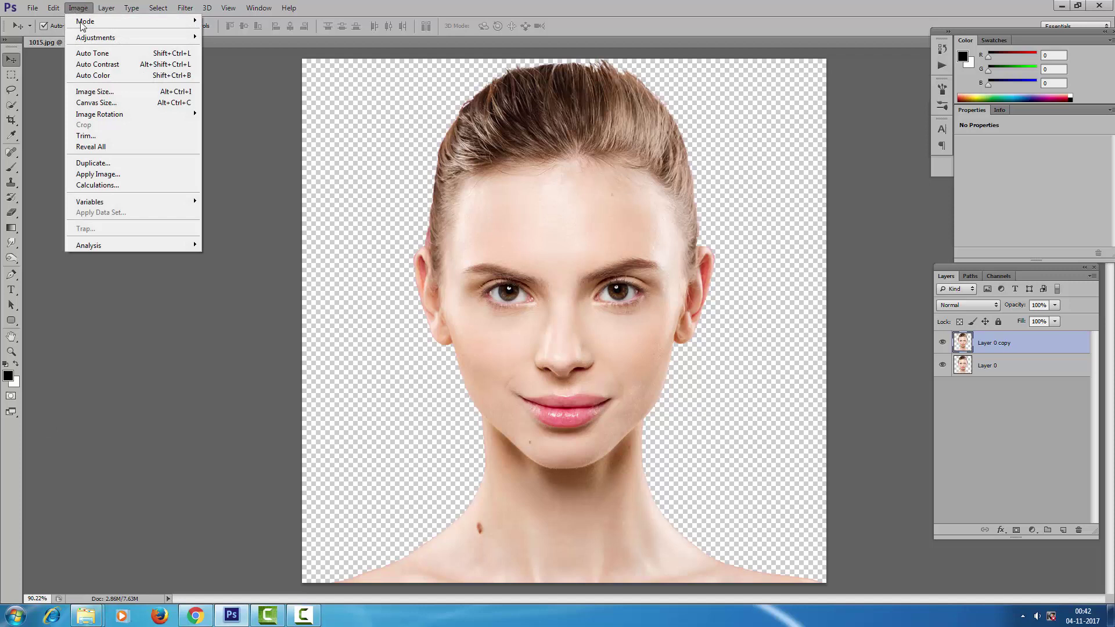
{"action": "mouse_move", "coordinate": [96, 37]}
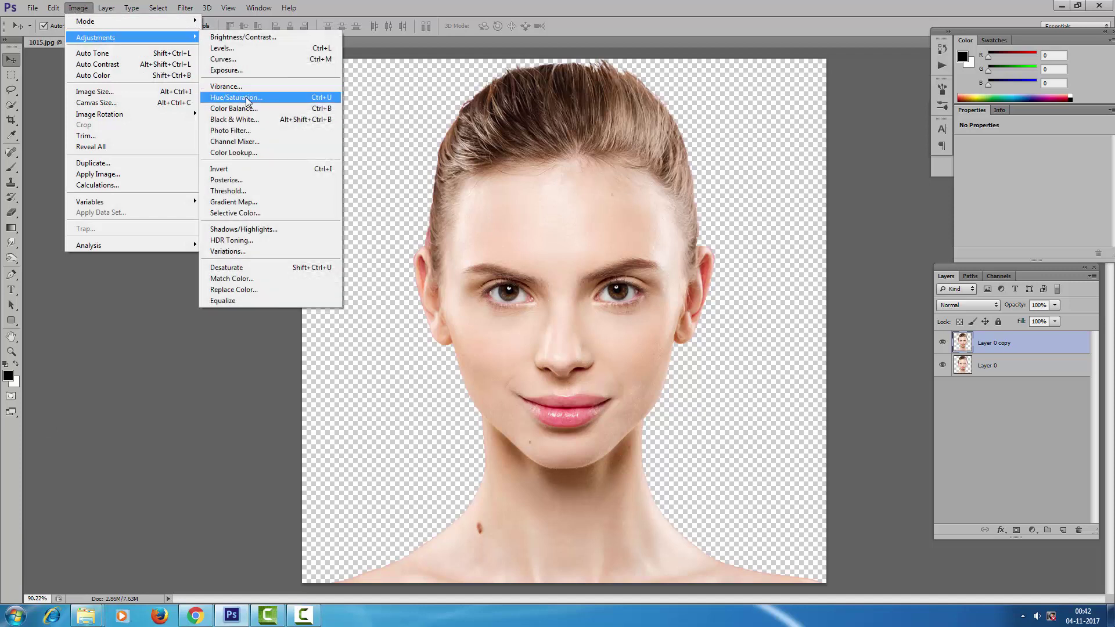
{"action": "left_click", "coordinate": [236, 97]}
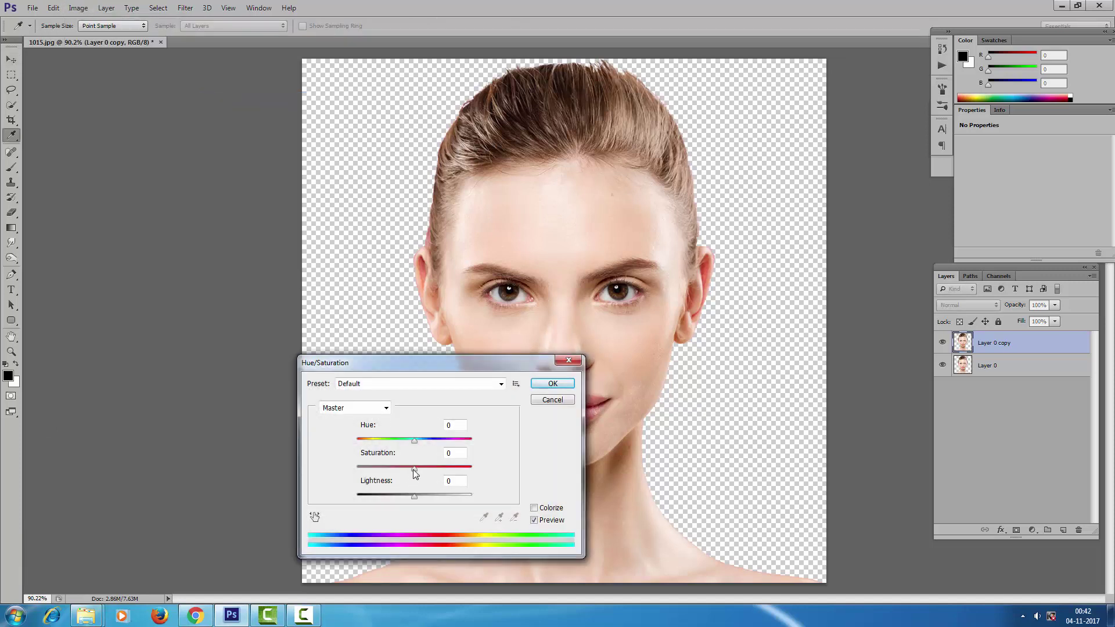
{"action": "left_click_drag", "start_coordinate": [413, 470], "coordinate": [323, 465]}
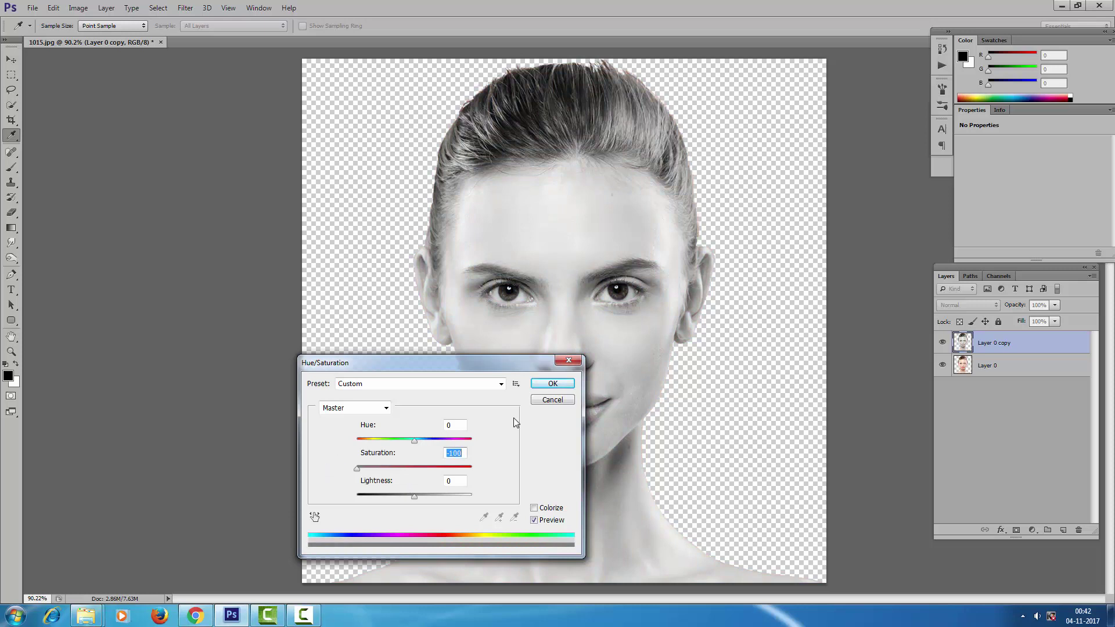
{"action": "left_click", "coordinate": [561, 385]}
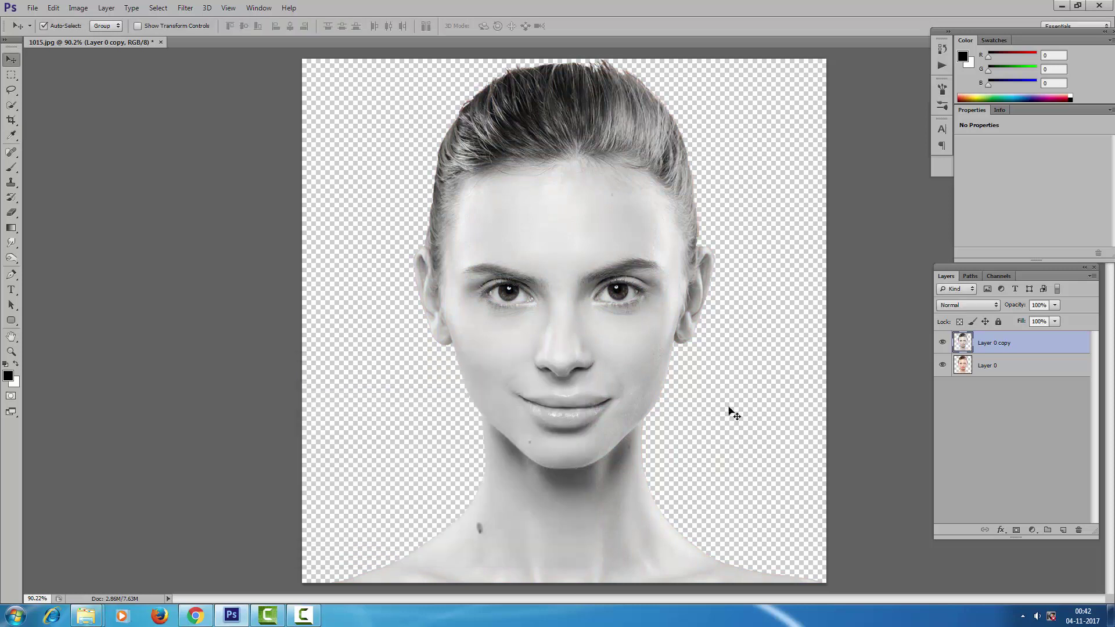
Step: Add a white-filled Layer 1 beneath Layer 0 copy, then reselect Layer 0 copy
{"action": "left_click", "coordinate": [1064, 531]}
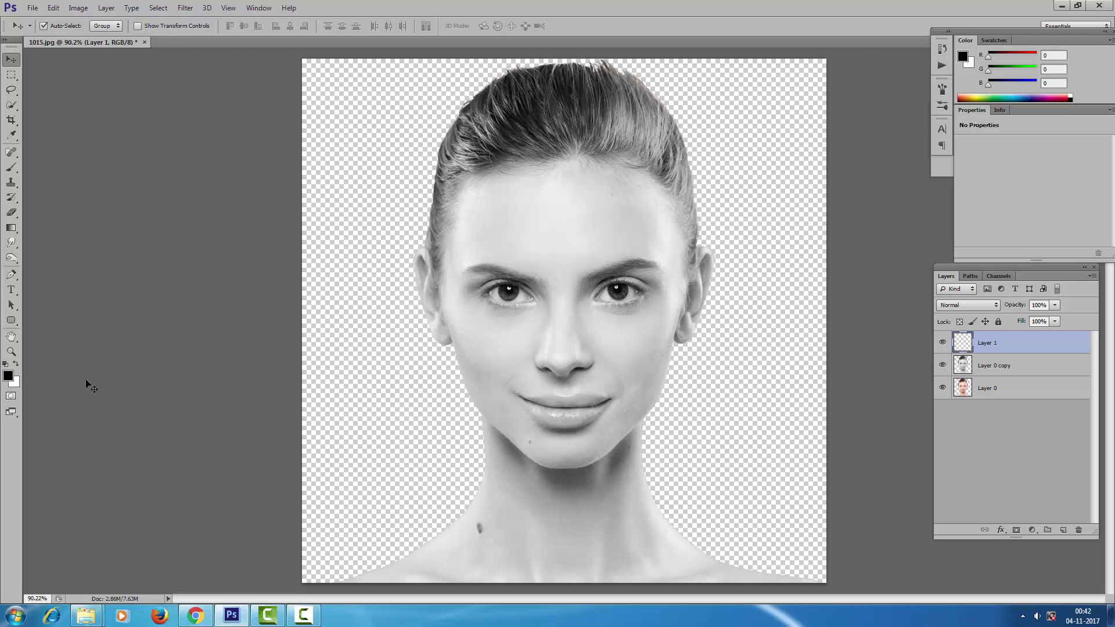
{"action": "key", "text": "ctrl+BackSpace"}
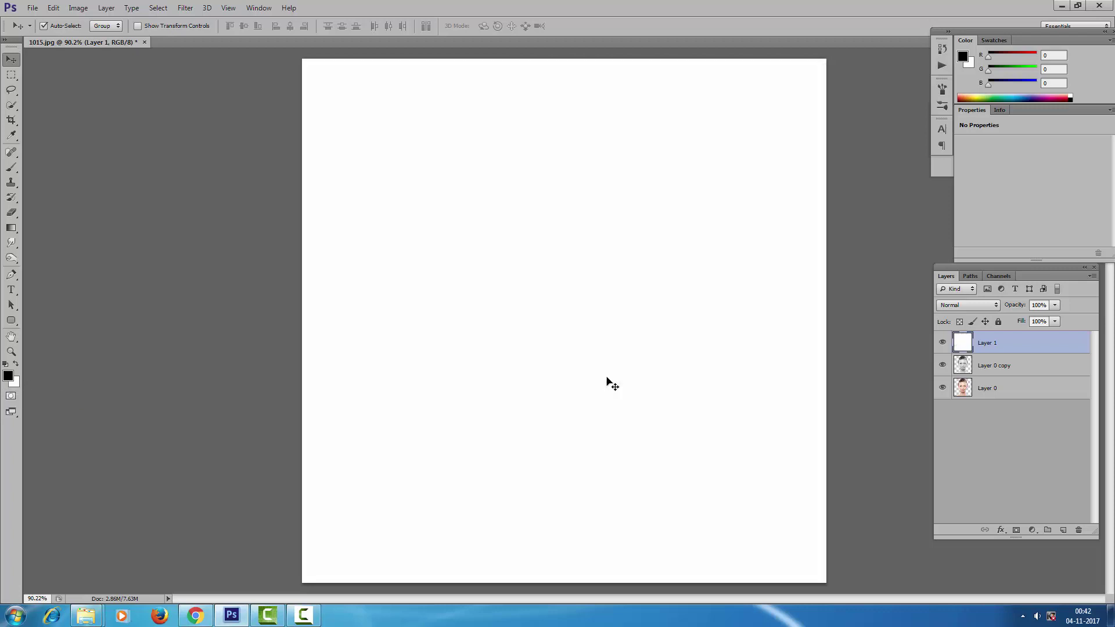
{"action": "key", "text": "ctrl+bracketleft"}
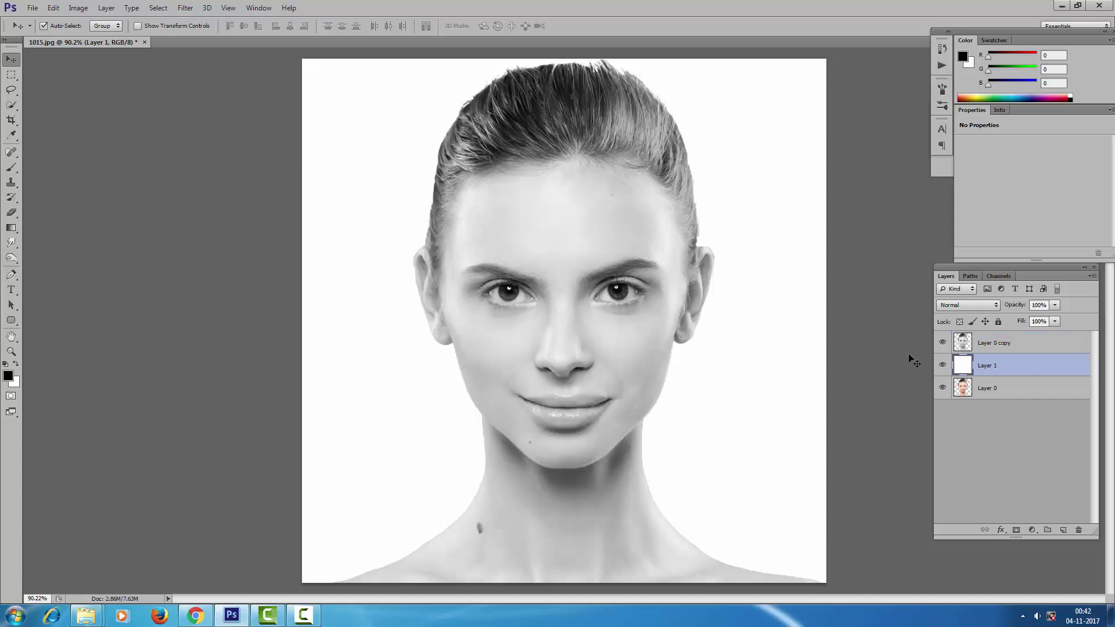
{"action": "left_click", "coordinate": [993, 345]}
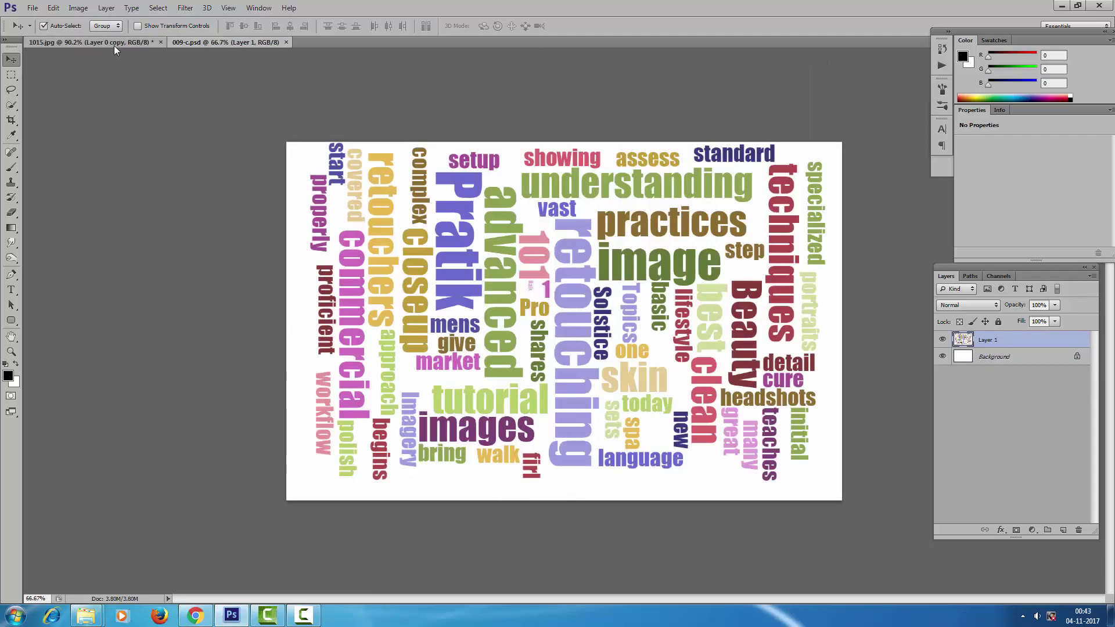
Step: Open 009-c.psd and desaturate the word cloud with Saturation -100
{"action": "left_click", "coordinate": [114, 46]}
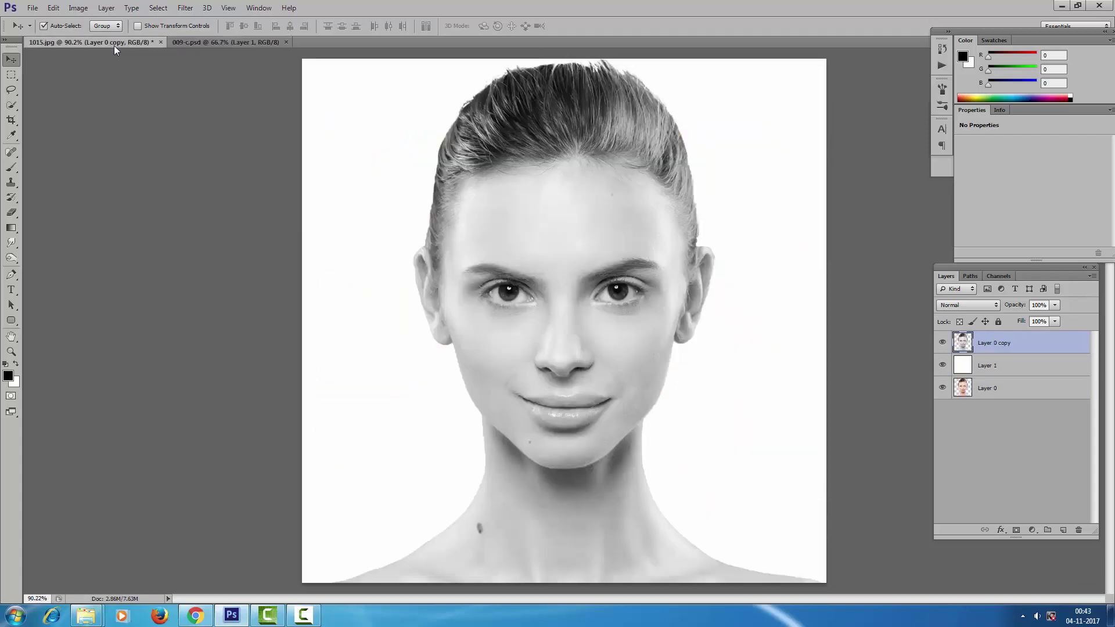
{"action": "left_click", "coordinate": [229, 39]}
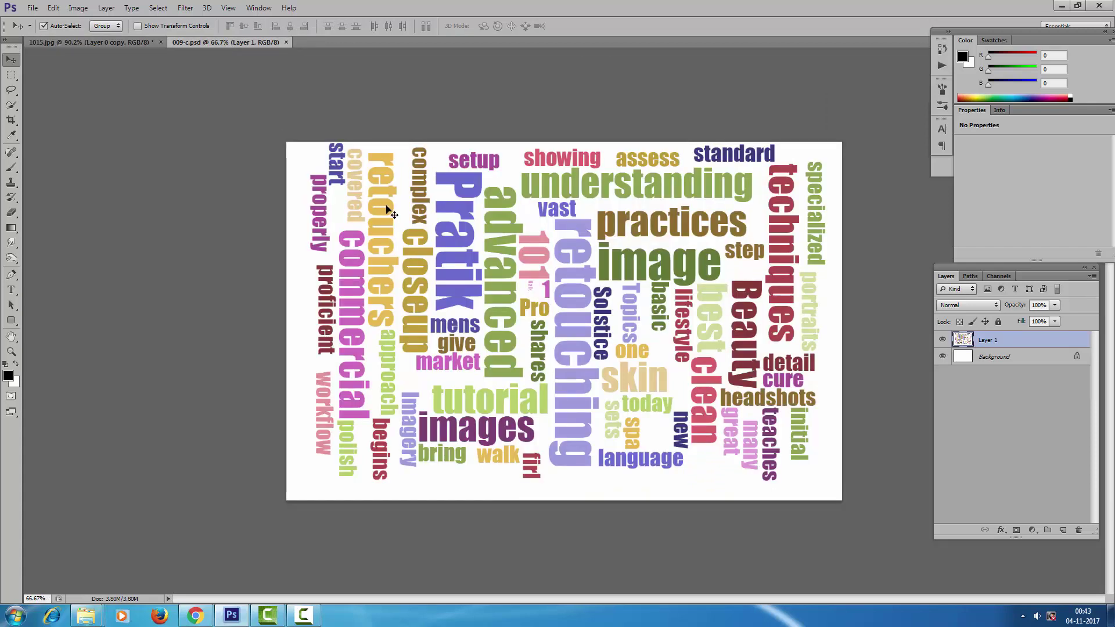
{"action": "key", "text": "ctrl+u"}
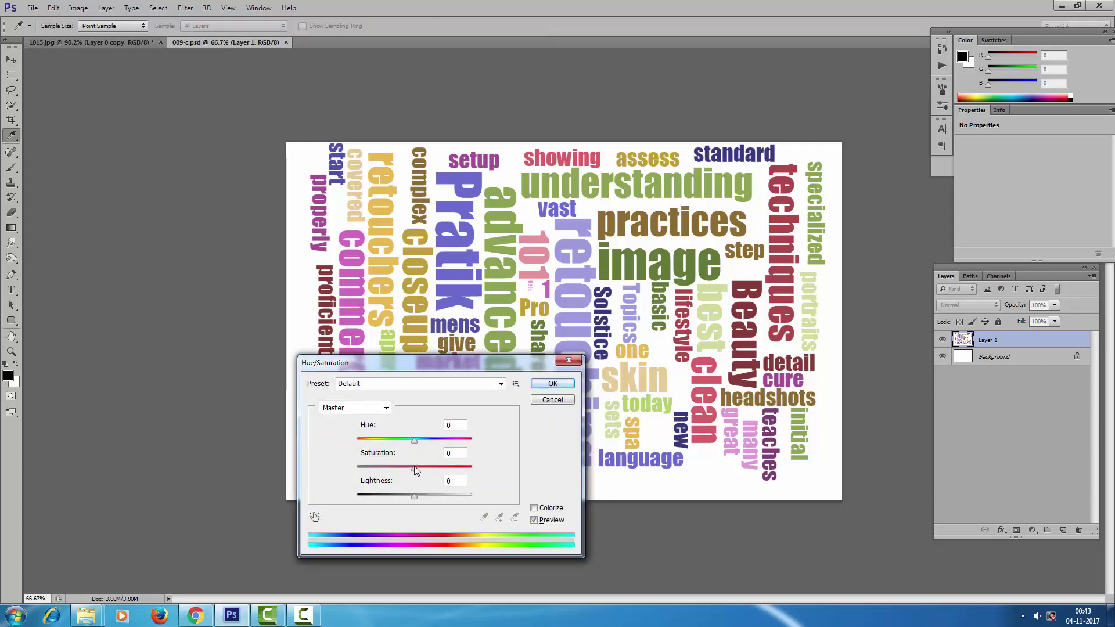
{"action": "left_click_drag", "start_coordinate": [416, 469], "coordinate": [321, 469]}
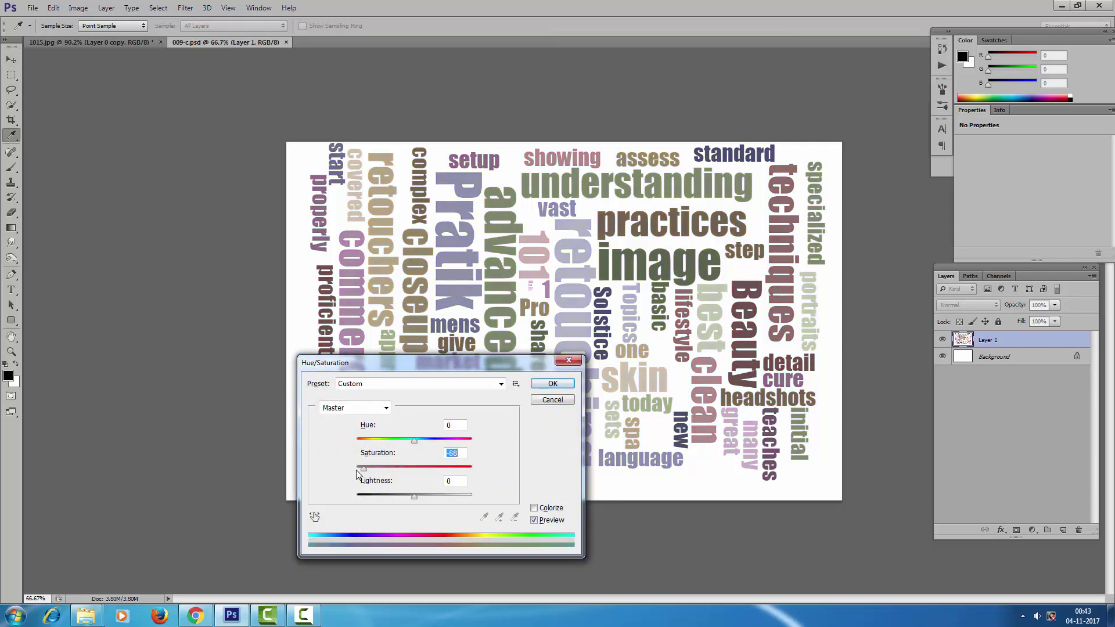
{"action": "left_click", "coordinate": [549, 384]}
Step: Darken the grey words to solid black with the Levels black input at about 215
{"action": "key", "text": "ctrl+l"}
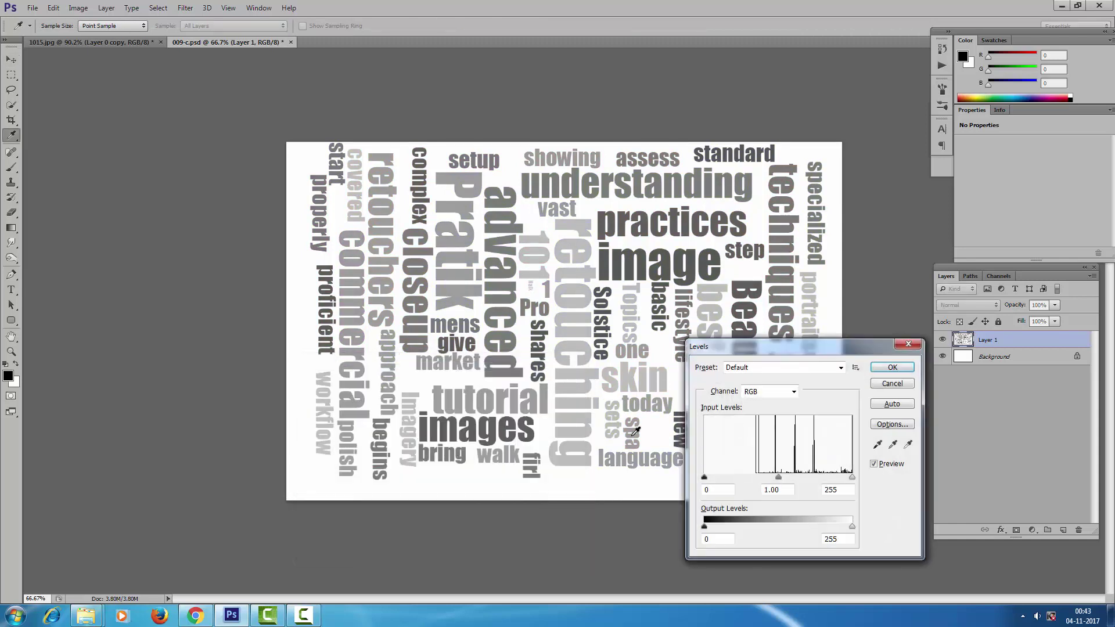
{"action": "left_click_drag", "start_coordinate": [707, 479], "coordinate": [832, 483]}
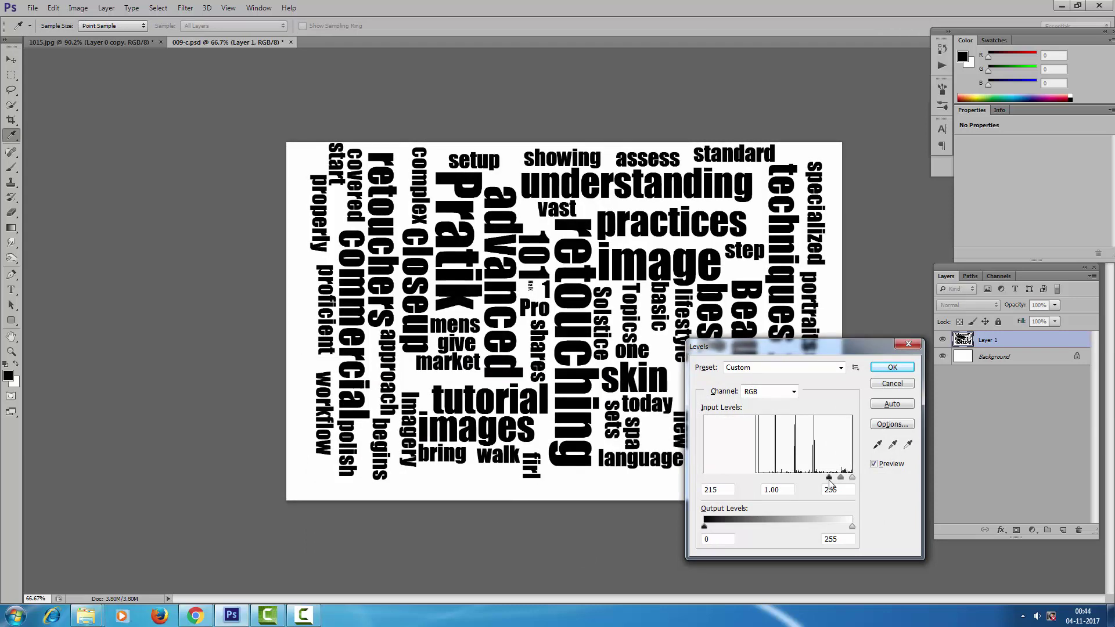
{"action": "left_click", "coordinate": [892, 368]}
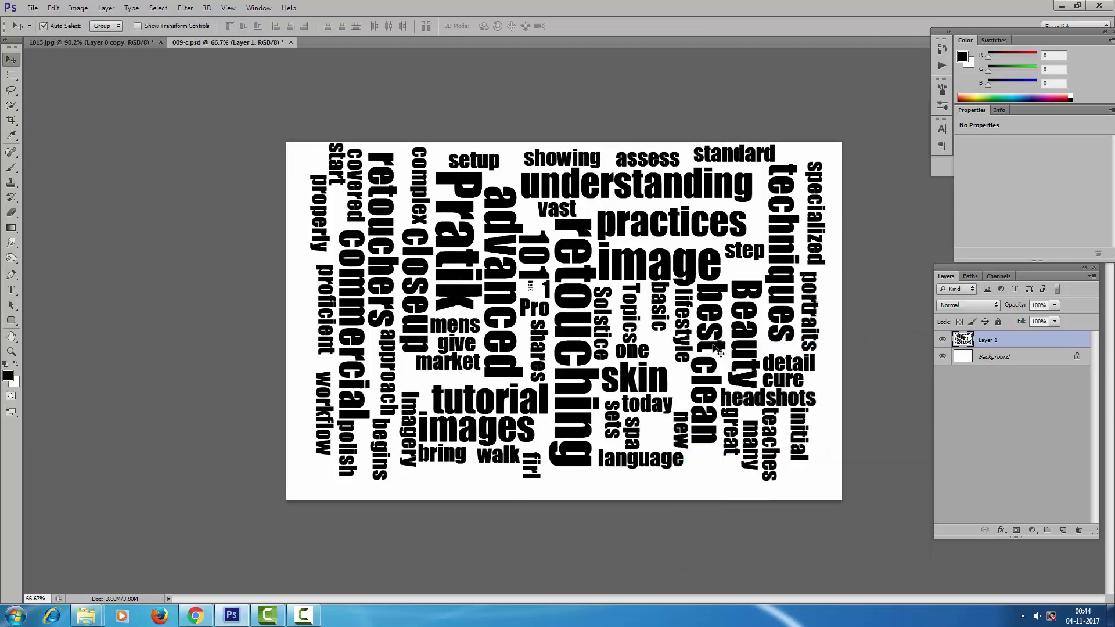
{"action": "key", "text": "alt+s"}
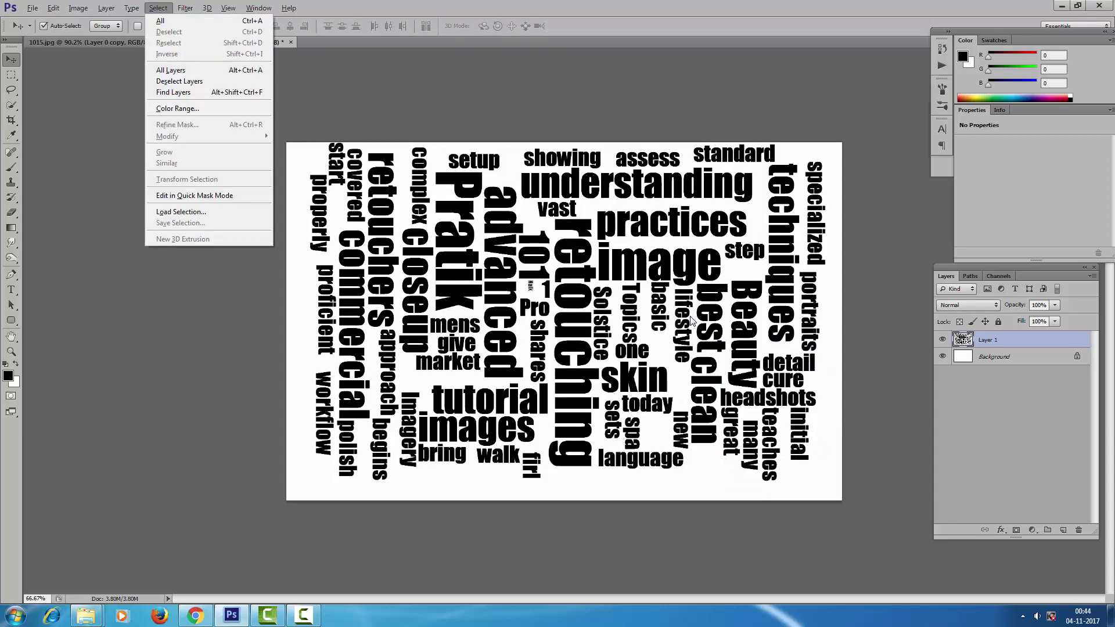
Step: Select the black words via Color Range at Fuzziness 37 and delete them from Layer 1
{"action": "key", "text": "c"}
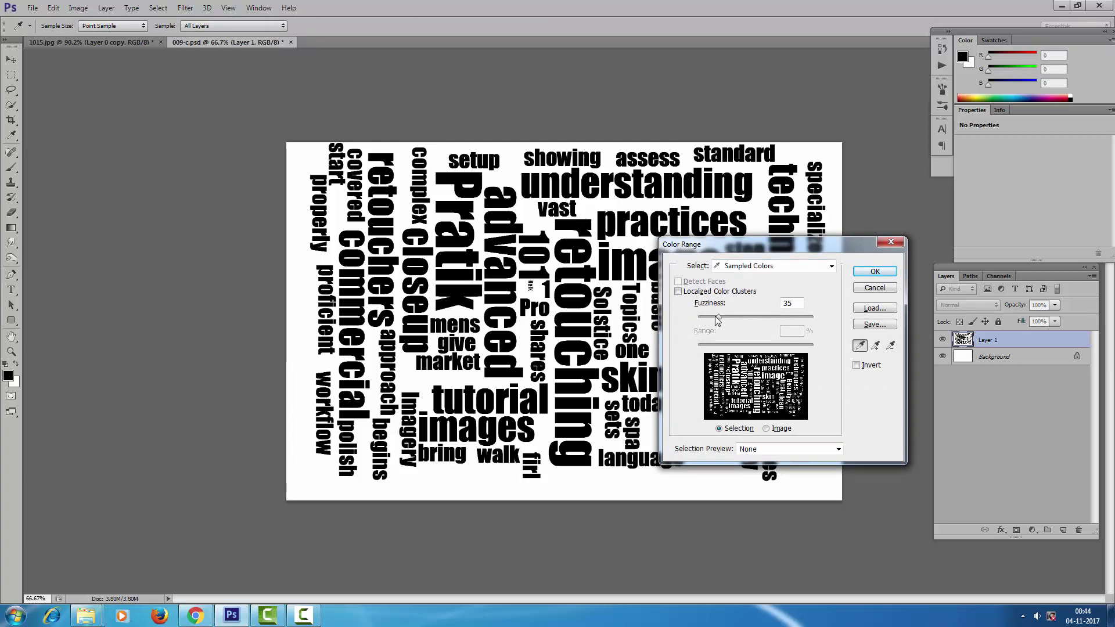
{"action": "left_click_drag", "start_coordinate": [730, 315], "coordinate": [720, 317]}
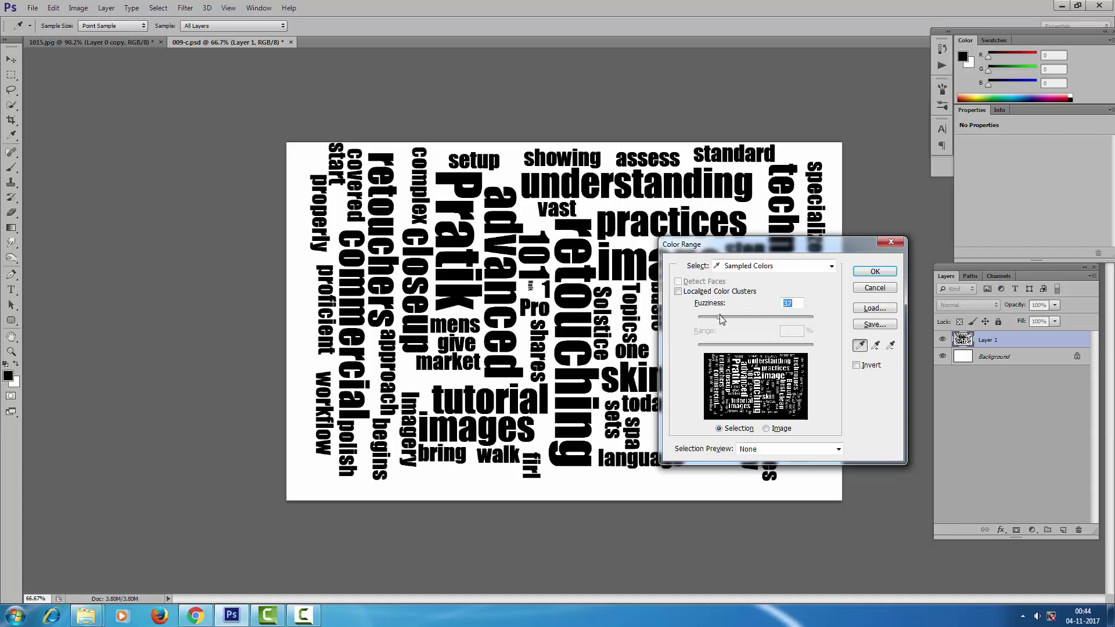
{"action": "left_click", "coordinate": [874, 273]}
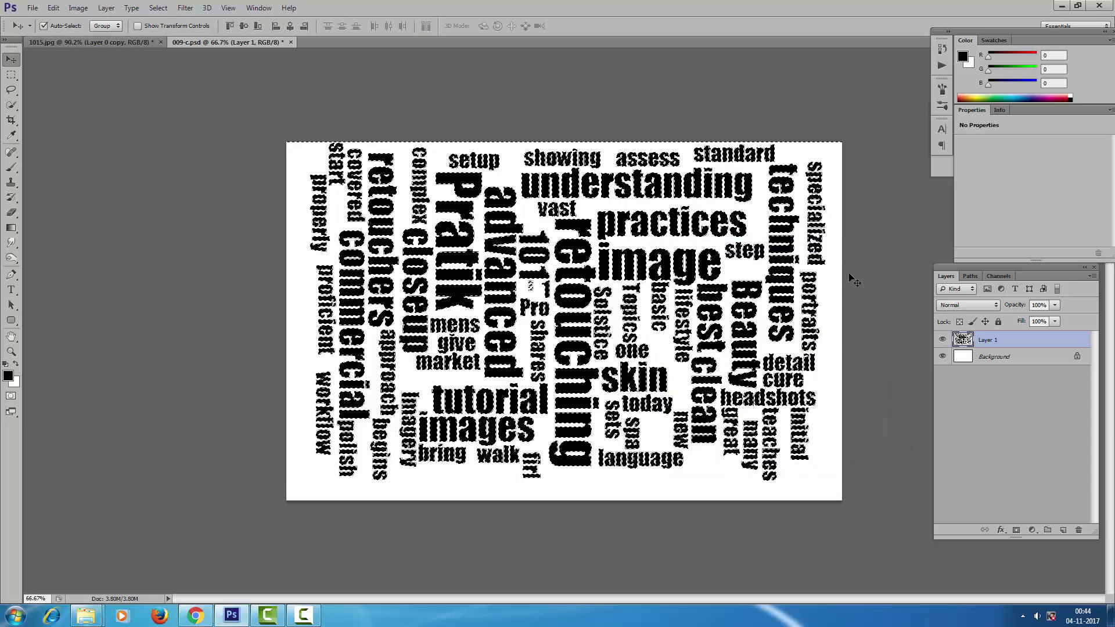
{"action": "key", "text": "Delete"}
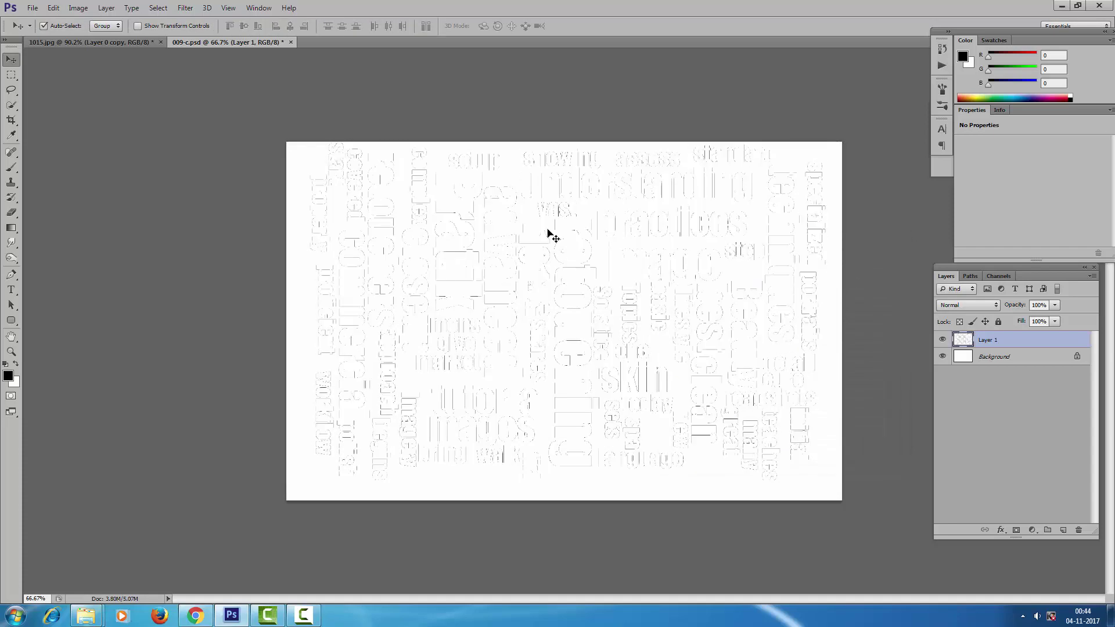
{"action": "left_click", "coordinate": [108, 44]}
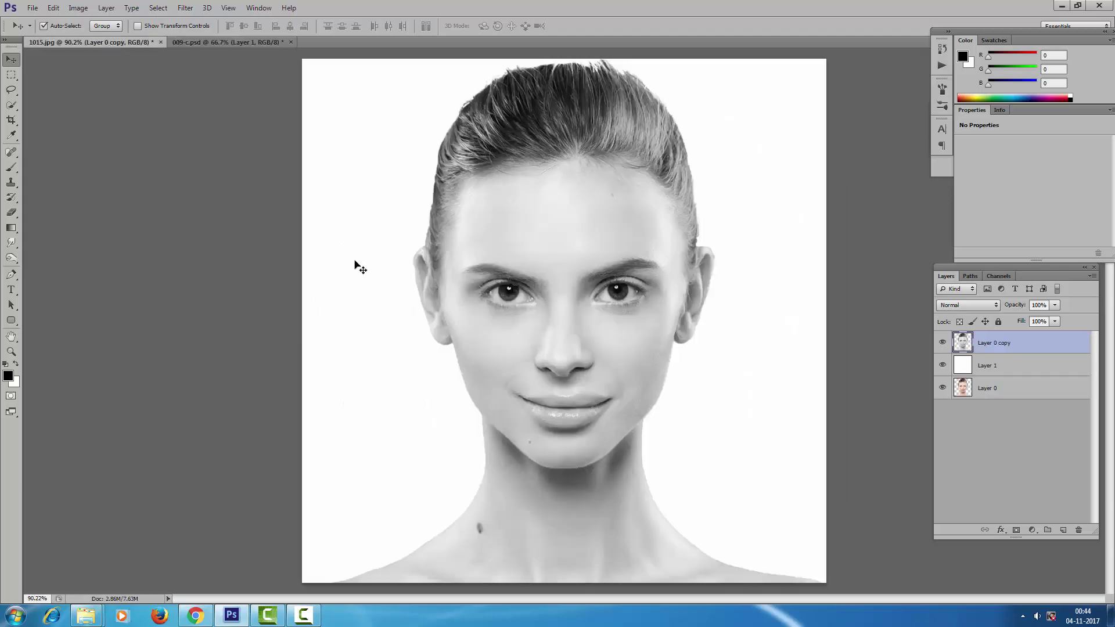
Step: Paste the word cloud into the portrait and scale it to about 49% over the face
{"action": "key", "text": "ctrl+v"}
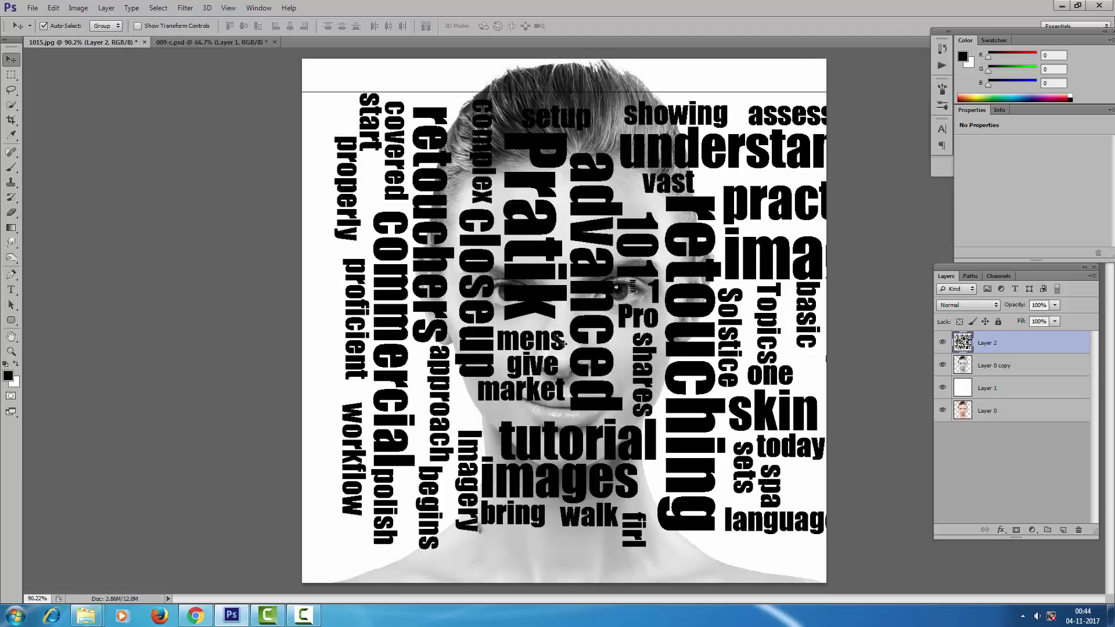
{"action": "key", "text": "ctrl+t"}
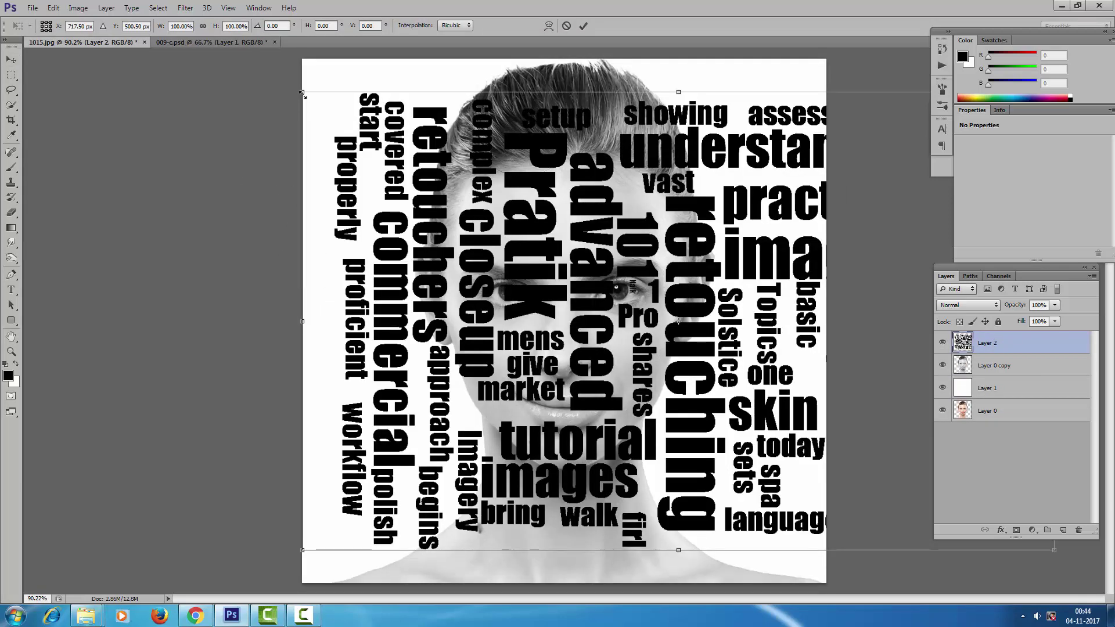
{"action": "left_click_drag", "start_coordinate": [301, 91], "coordinate": [498, 203]}
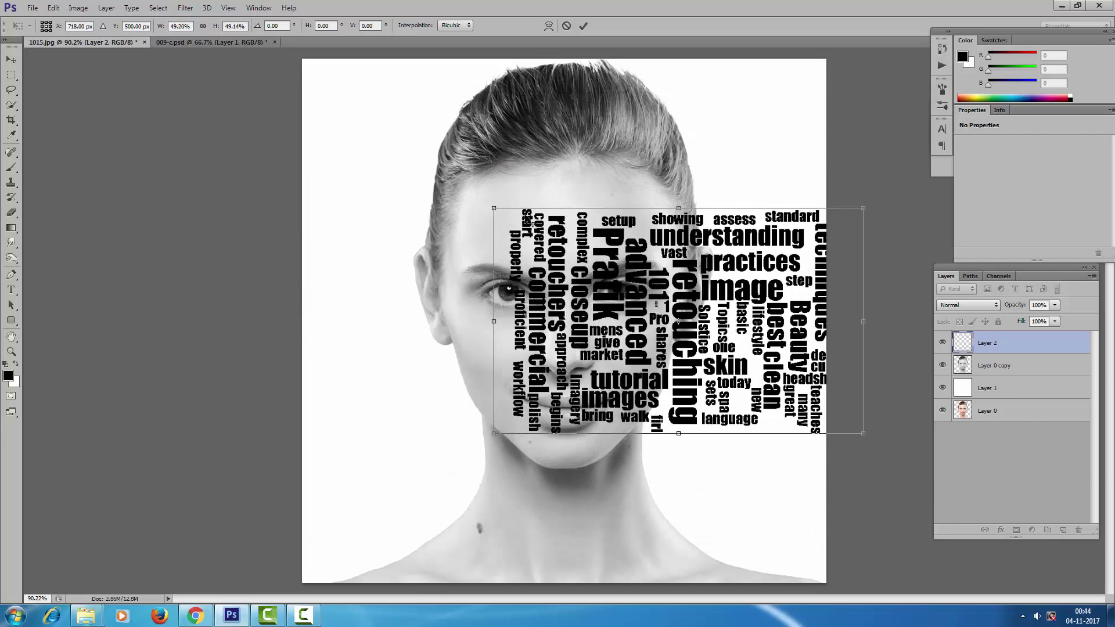
{"action": "mouse_move", "coordinate": [703, 280]}
{"action": "left_mouse_down"}
{"action": "mouse_move", "coordinate": [597, 273]}
{"action": "mouse_move", "coordinate": [553, 252]}
{"action": "left_mouse_up"}
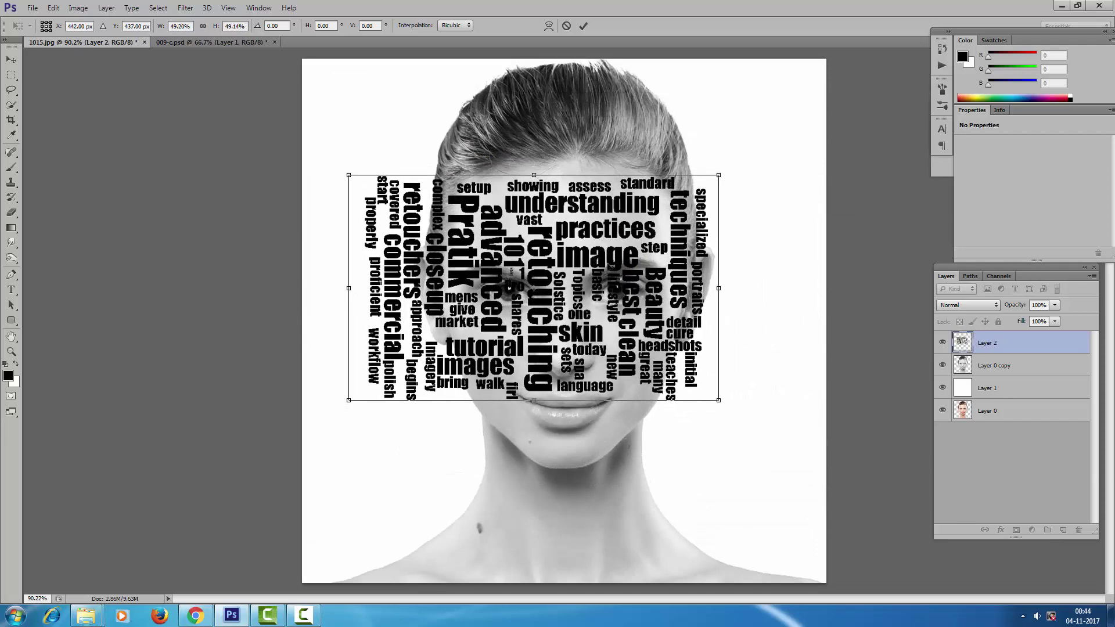
{"action": "key", "text": "Return"}
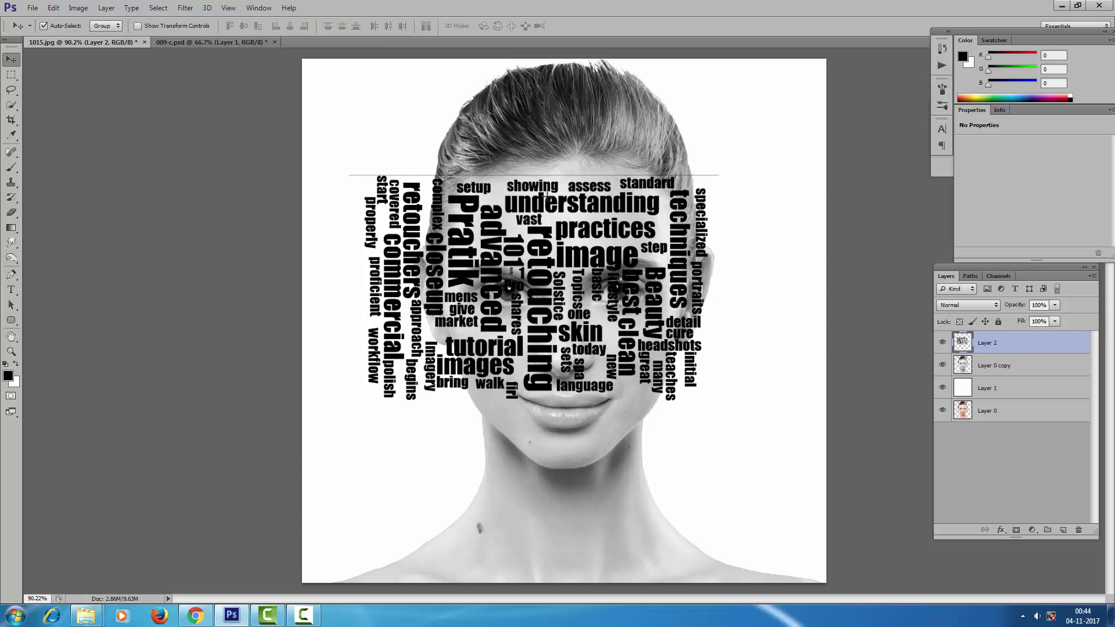
Step: Marquee-select and remove the stray line across the top of the word cloud
{"action": "key", "text": "m"}
{"action": "left_click_drag", "start_coordinate": [302, 145], "coordinate": [809, 176]}
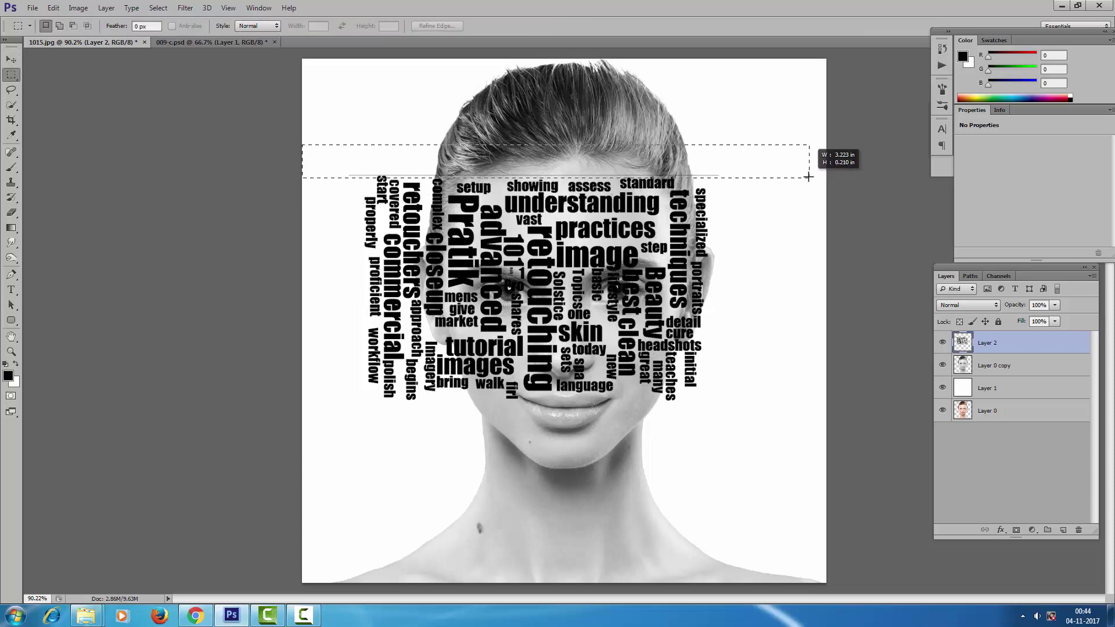
{"action": "left_click_drag", "start_coordinate": [808, 177], "coordinate": [810, 175]}
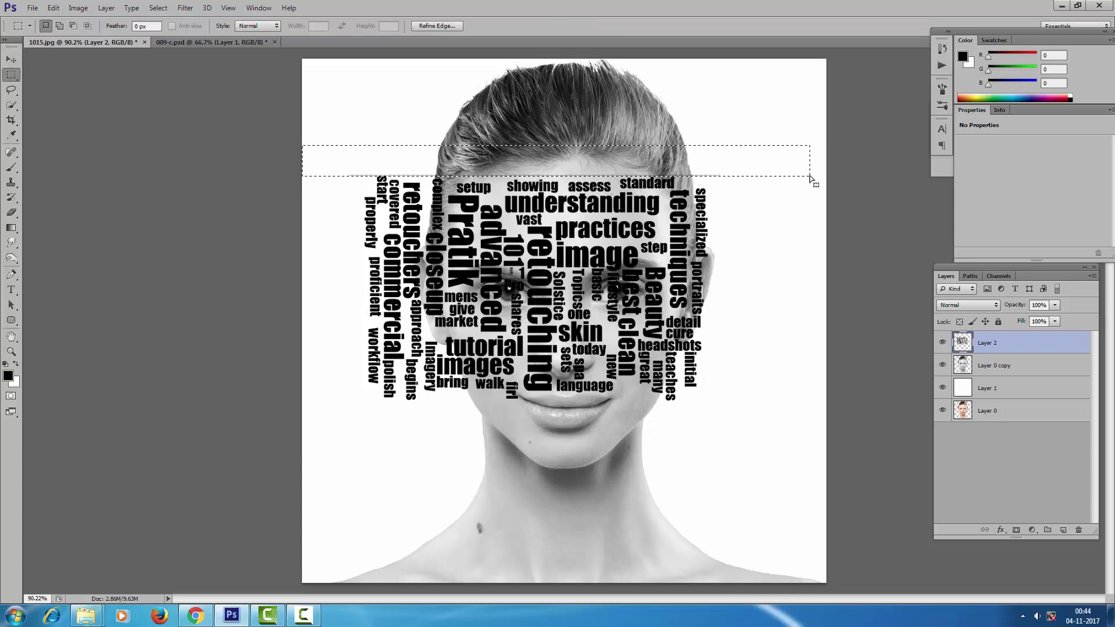
{"action": "key", "text": "ctrl+d"}
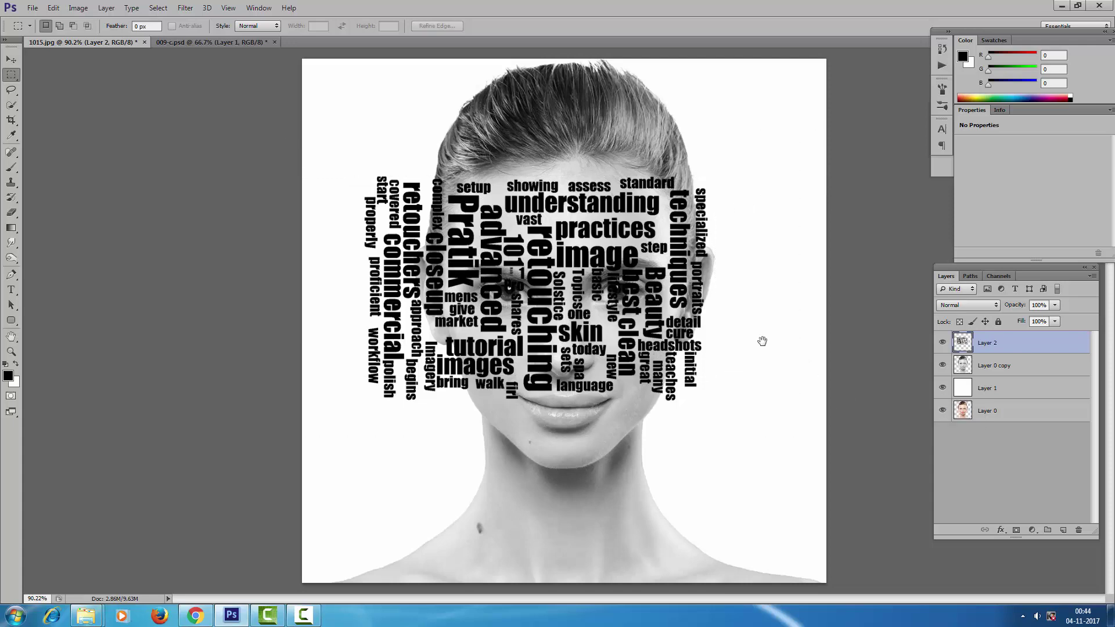
{"action": "scroll", "coordinate": [763, 341], "scroll_direction": "up", "scroll_amount": 2}
{"action": "scroll", "coordinate": [501, 305], "scroll_direction": "down", "scroll_amount": 3}
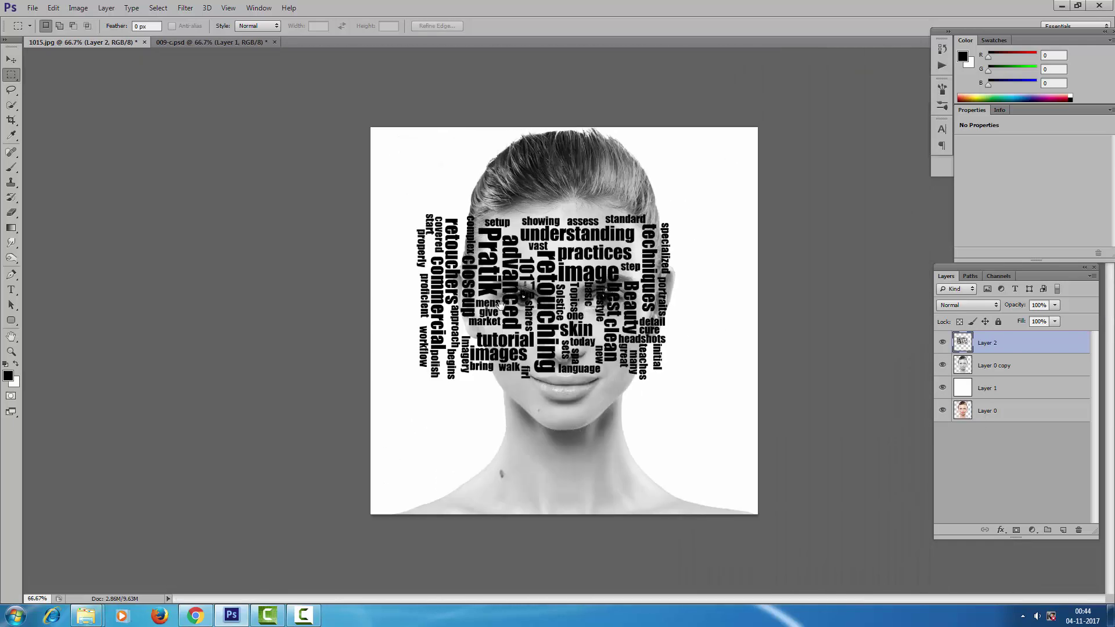
Step: Shrink the Layer 2 word cloud to about 52% and move it up over the forehead and hair
{"action": "key", "text": "ctrl+t"}
{"action": "left_click_drag", "start_coordinate": [672, 378], "coordinate": [588, 356]}
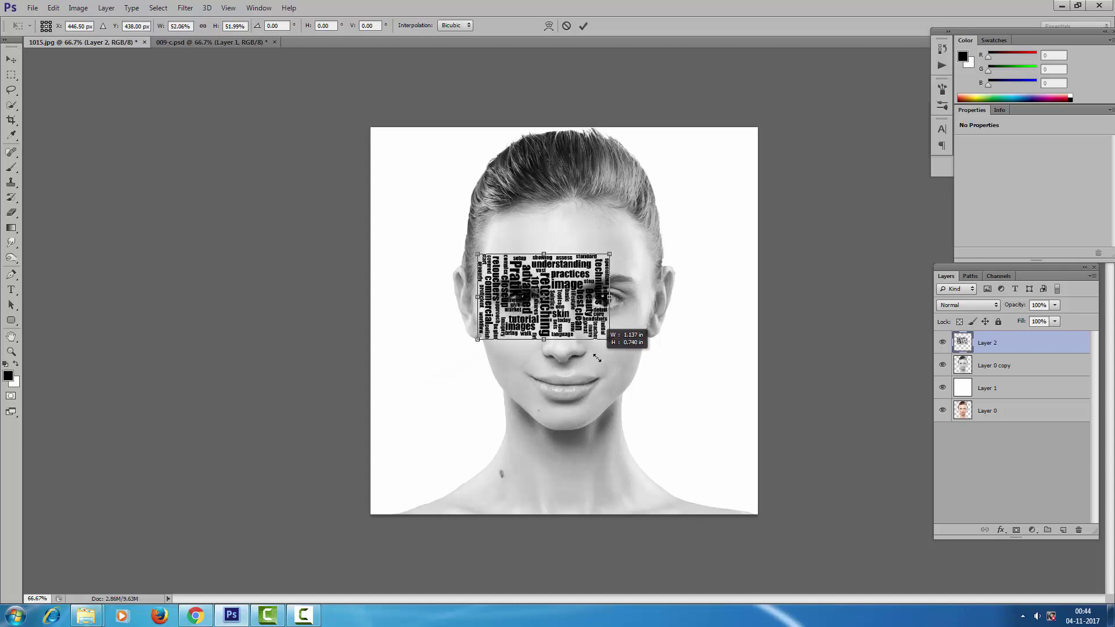
{"action": "left_click_drag", "start_coordinate": [588, 356], "coordinate": [605, 363]}
{"action": "mouse_move", "coordinate": [567, 301]}
{"action": "left_mouse_down"}
{"action": "mouse_move", "coordinate": [503, 208]}
{"action": "mouse_move", "coordinate": [508, 170]}
{"action": "left_mouse_up"}
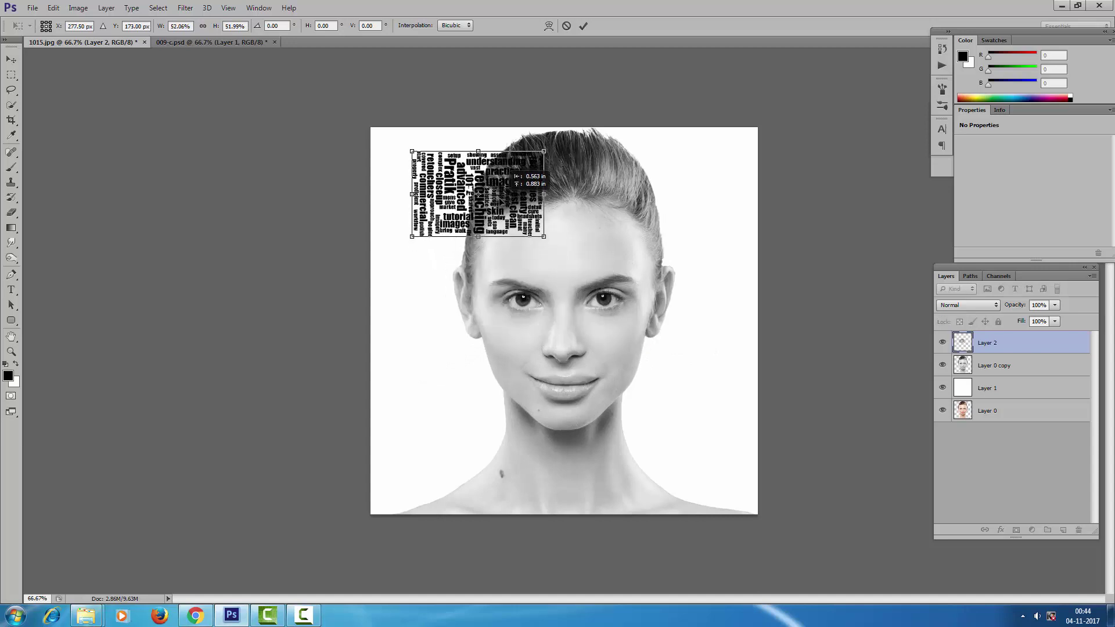
{"action": "key", "text": "Return"}
{"action": "key", "text": "m"}
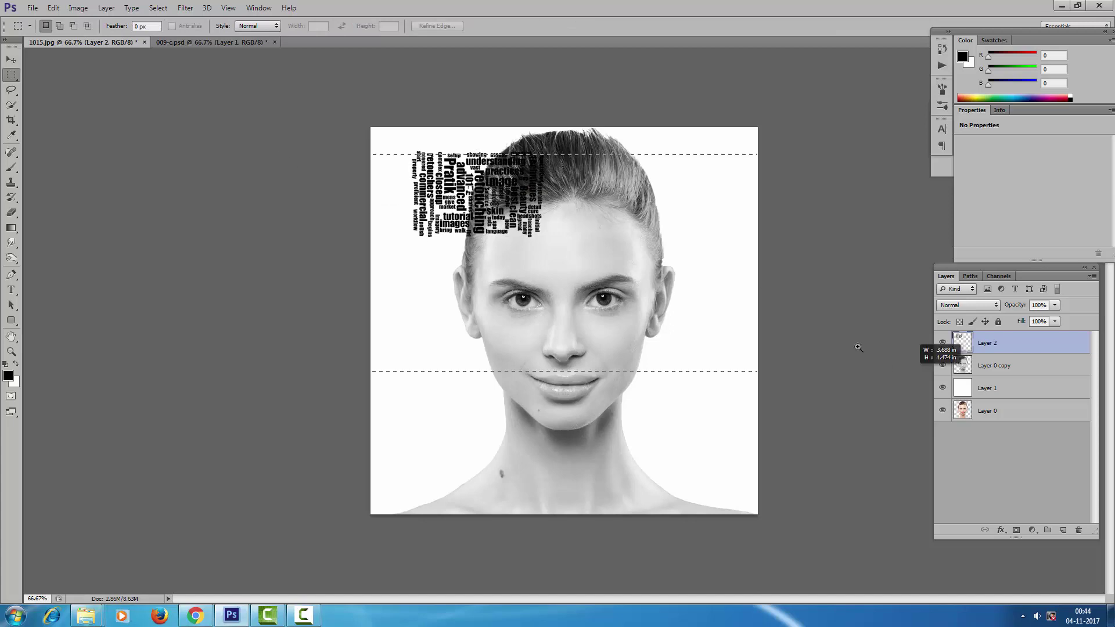
{"action": "scroll", "coordinate": [577, 186], "scroll_direction": "up", "scroll_amount": 5}
{"action": "left_click_drag", "start_coordinate": [426, 246], "coordinate": [356, 273]}
Step: Rotate the word cloud by -90 degrees and view the image at 100%
{"action": "key", "text": "ctrl+t"}
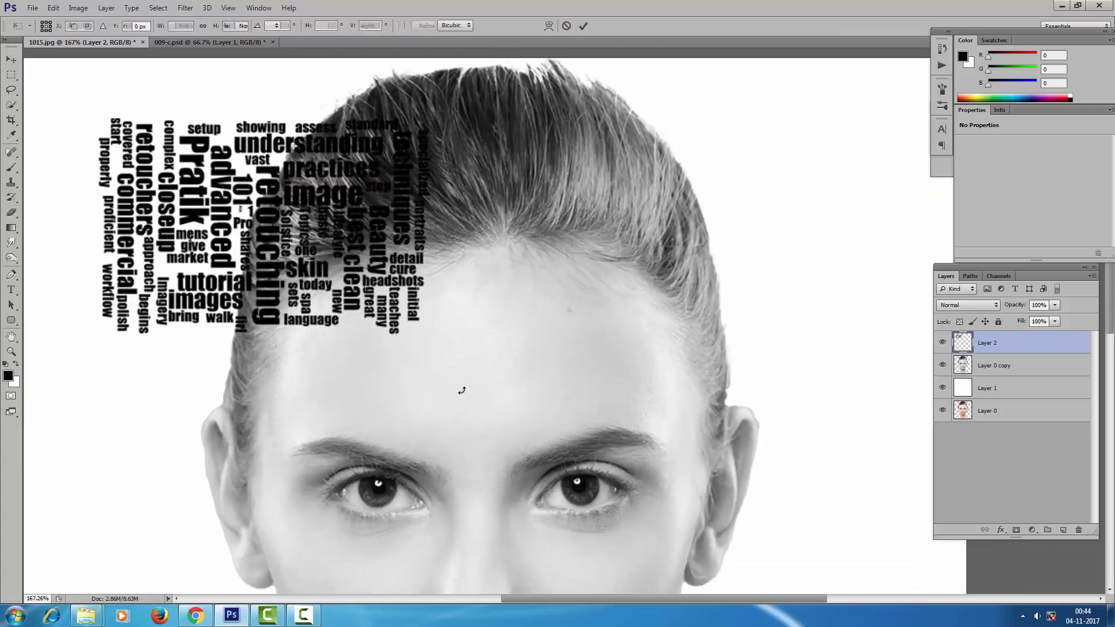
{"action": "left_click_drag", "start_coordinate": [461, 386], "coordinate": [388, 52]}
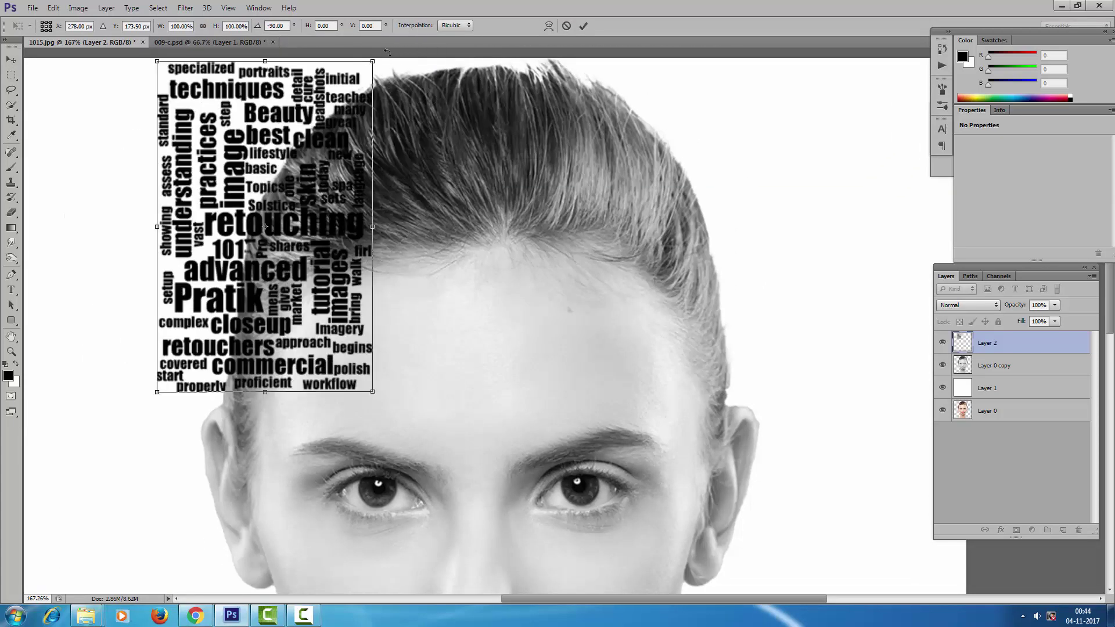
{"action": "key", "text": "Return"}
{"action": "key", "text": "ctrl+1"}
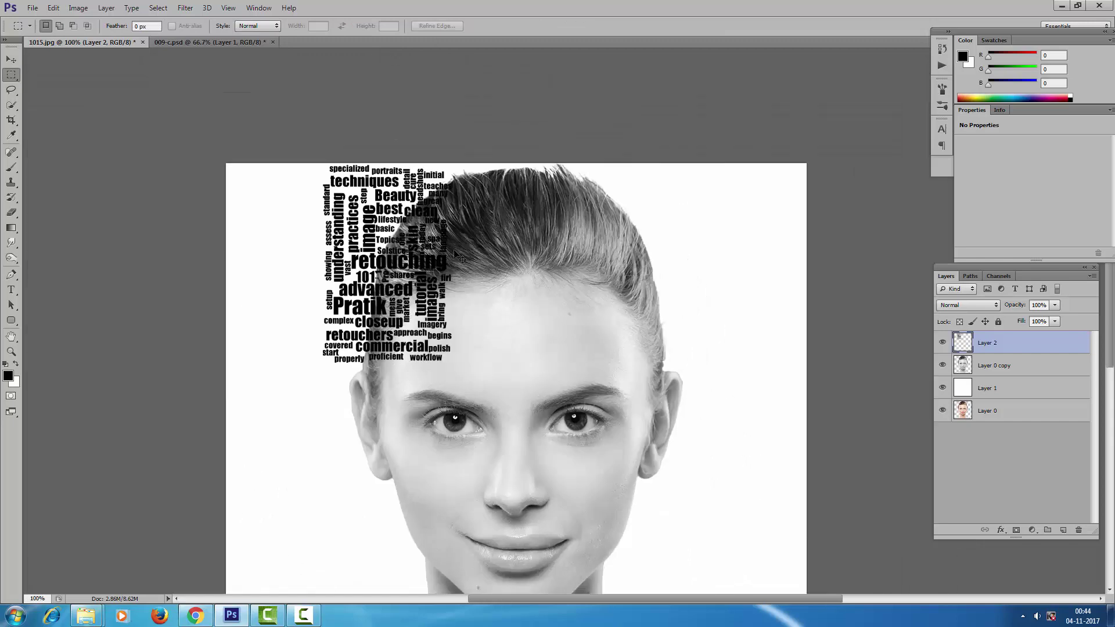
Step: Make two word-cloud copies to the right and align the three copies' top edges
{"action": "mouse_move", "coordinate": [447, 266]}
{"action": "left_mouse_down"}
{"action": "mouse_move", "coordinate": [571, 257]}
{"action": "mouse_move", "coordinate": [573, 266]}
{"action": "left_mouse_up"}
{"action": "mouse_move", "coordinate": [650, 318]}
{"action": "left_mouse_down"}
{"action": "mouse_move", "coordinate": [676, 320]}
{"action": "mouse_move", "coordinate": [635, 311]}
{"action": "left_mouse_up"}
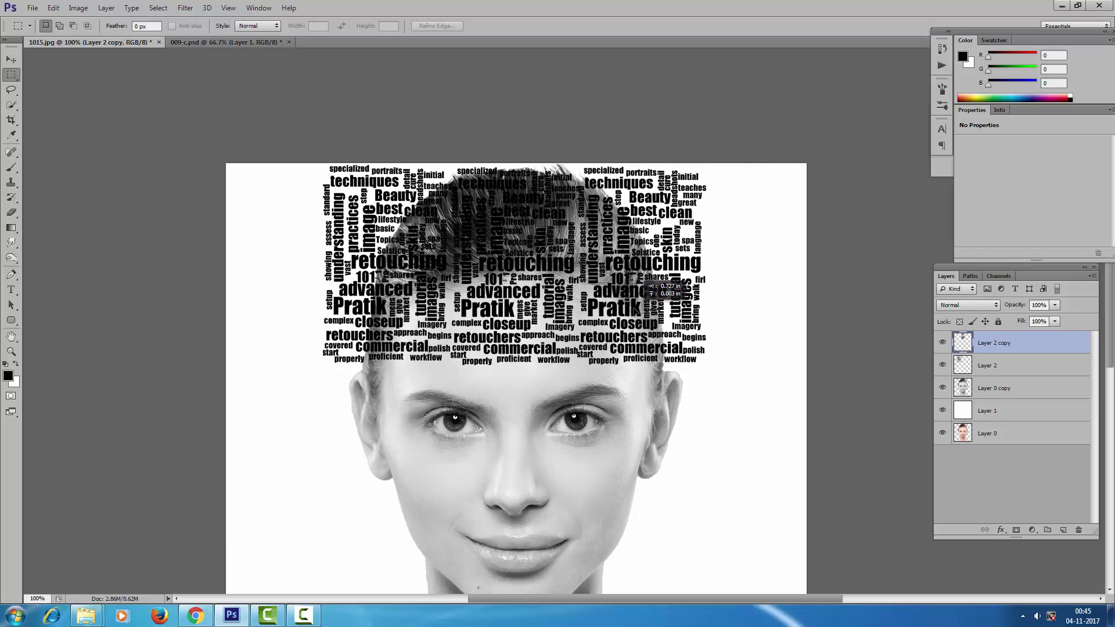
{"action": "left_click_drag", "start_coordinate": [635, 312], "coordinate": [632, 311]}
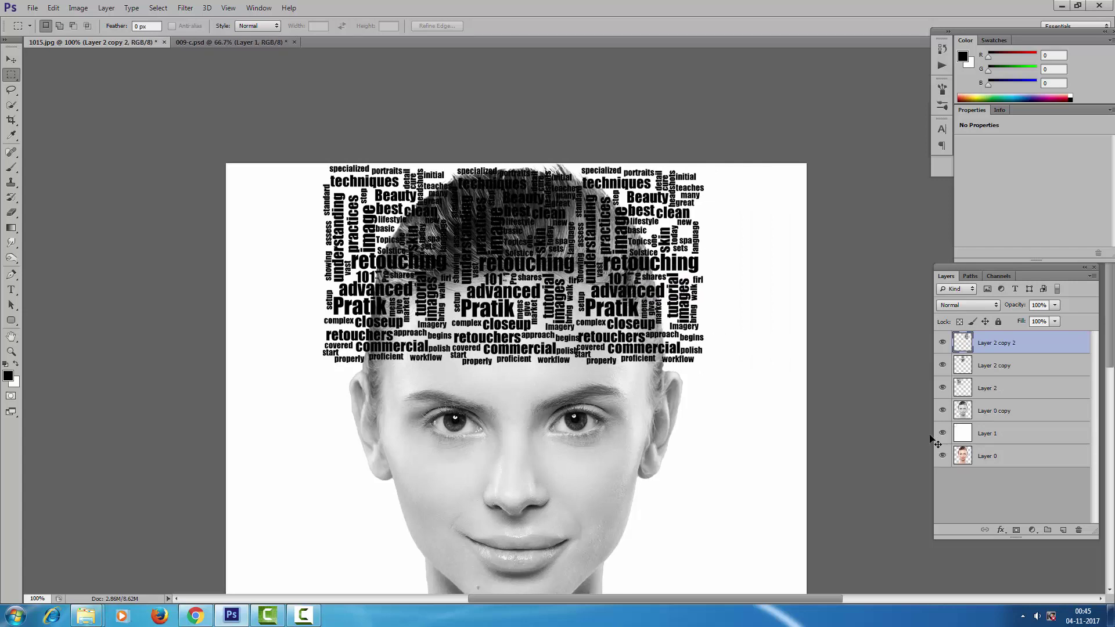
{"action": "left_click", "coordinate": [1005, 395], "text": "shift"}
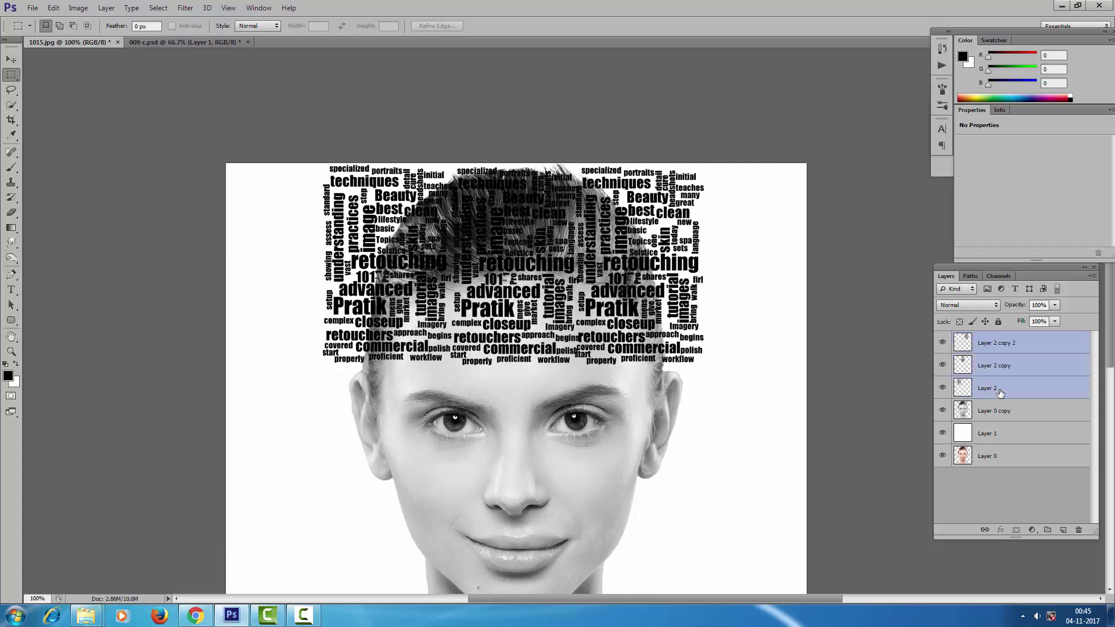
{"action": "left_click", "coordinate": [9, 61]}
{"action": "left_click", "coordinate": [229, 26]}
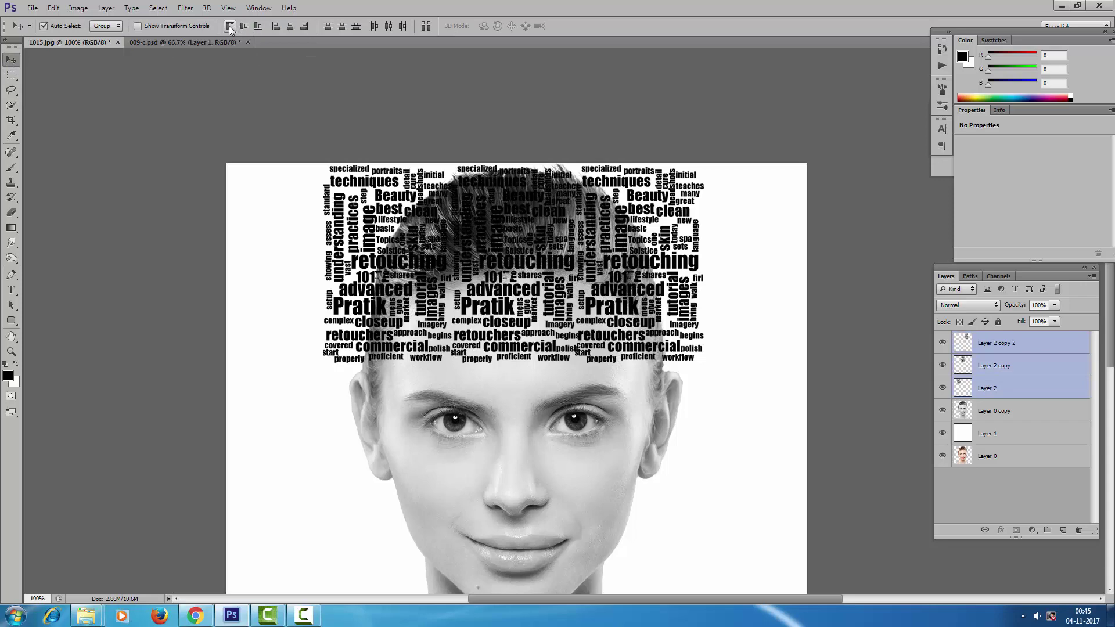
Step: Copy the word-cloud row down twice over the face and add one copy at lower left
{"action": "left_click_drag", "start_coordinate": [533, 457], "coordinate": [518, 302]}
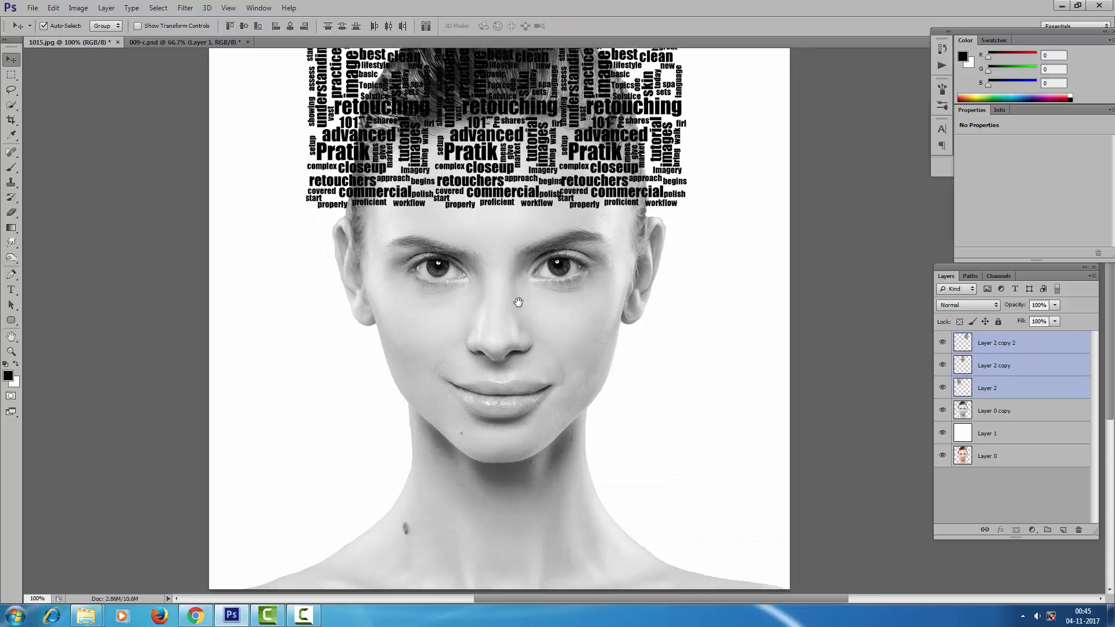
{"action": "mouse_move", "coordinate": [495, 157]}
{"action": "left_mouse_down"}
{"action": "mouse_move", "coordinate": [510, 398]}
{"action": "mouse_move", "coordinate": [496, 347]}
{"action": "left_mouse_up"}
{"action": "mouse_move", "coordinate": [495, 308]}
{"action": "left_mouse_down"}
{"action": "mouse_move", "coordinate": [489, 232]}
{"action": "mouse_move", "coordinate": [491, 427]}
{"action": "left_mouse_up"}
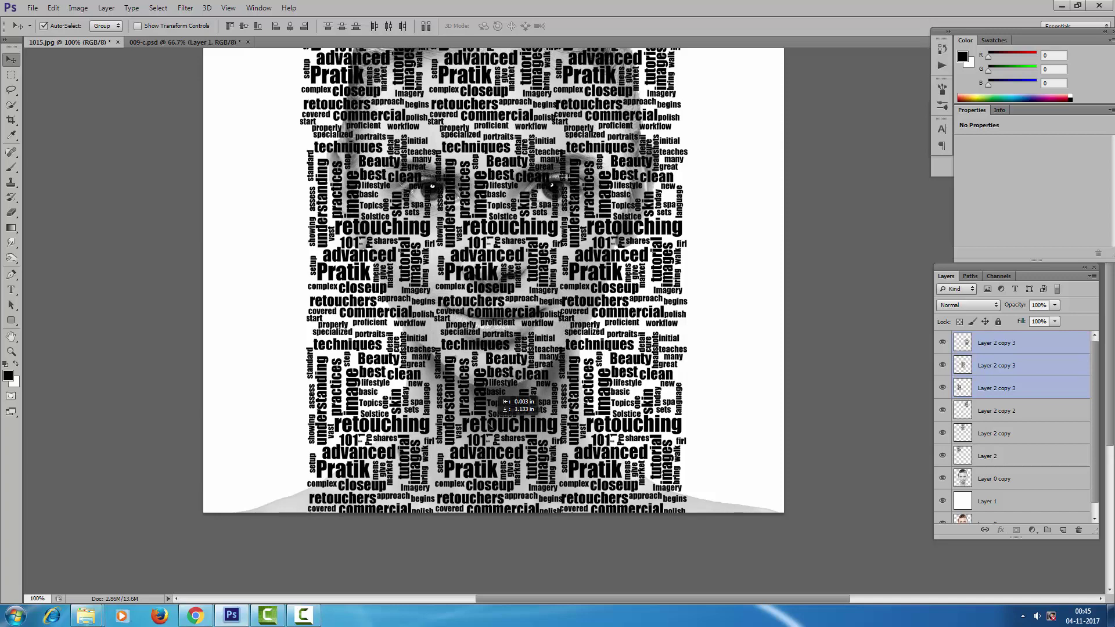
{"action": "left_click_drag", "start_coordinate": [491, 427], "coordinate": [491, 427]}
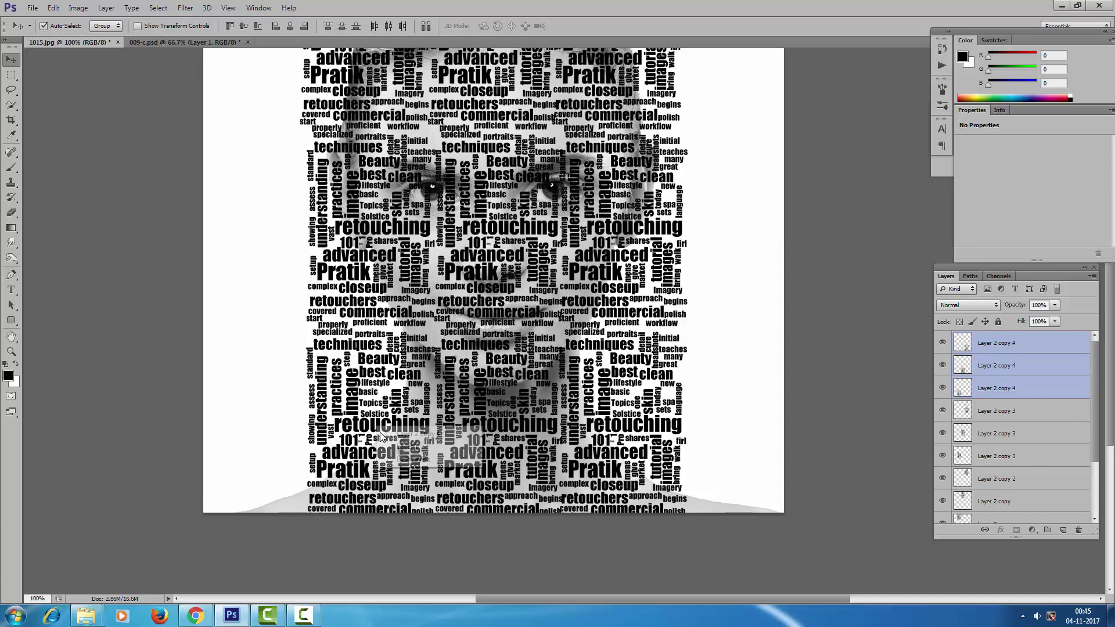
{"action": "mouse_move", "coordinate": [388, 399]}
{"action": "left_mouse_down"}
{"action": "mouse_move", "coordinate": [266, 443]}
{"action": "mouse_move", "coordinate": [796, 453]}
{"action": "mouse_move", "coordinate": [556, 422]}
{"action": "left_mouse_up"}
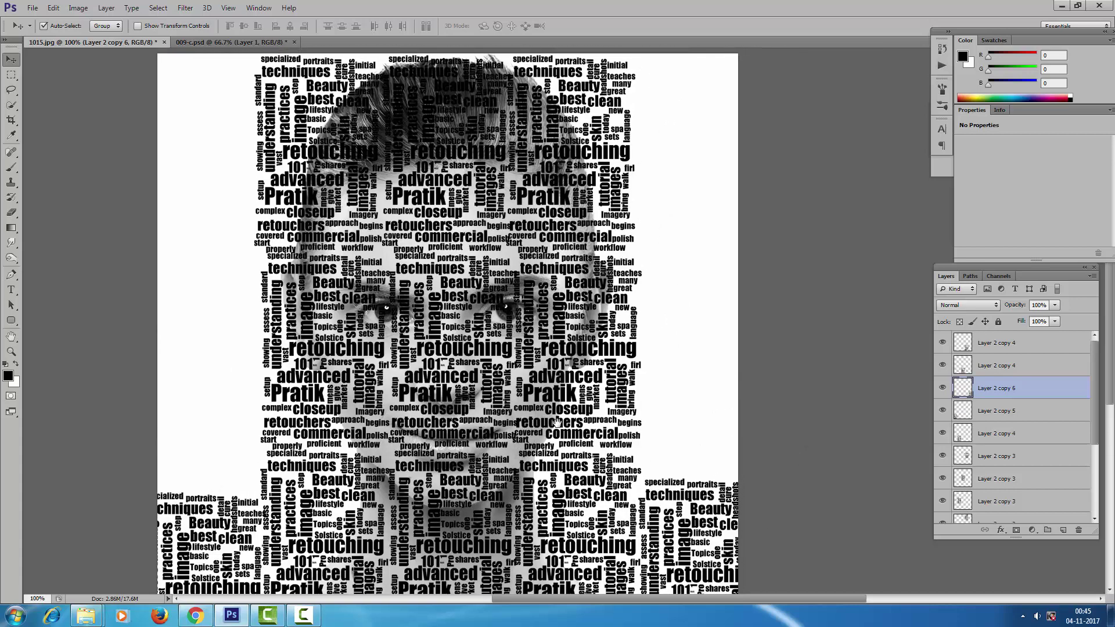
{"action": "scroll", "coordinate": [1019, 444], "scroll_direction": "down", "scroll_amount": 5}
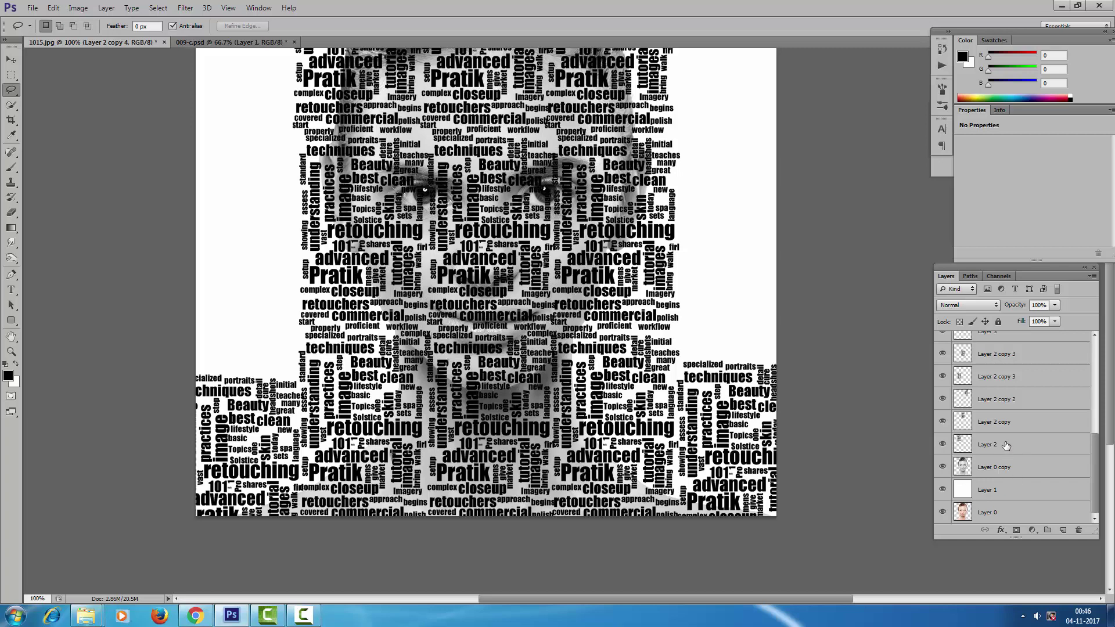
Step: Merge all word-cloud layers into Layer 2 copy 4 and move it lower over the face
{"action": "left_click", "coordinate": [1007, 446], "text": "shift"}
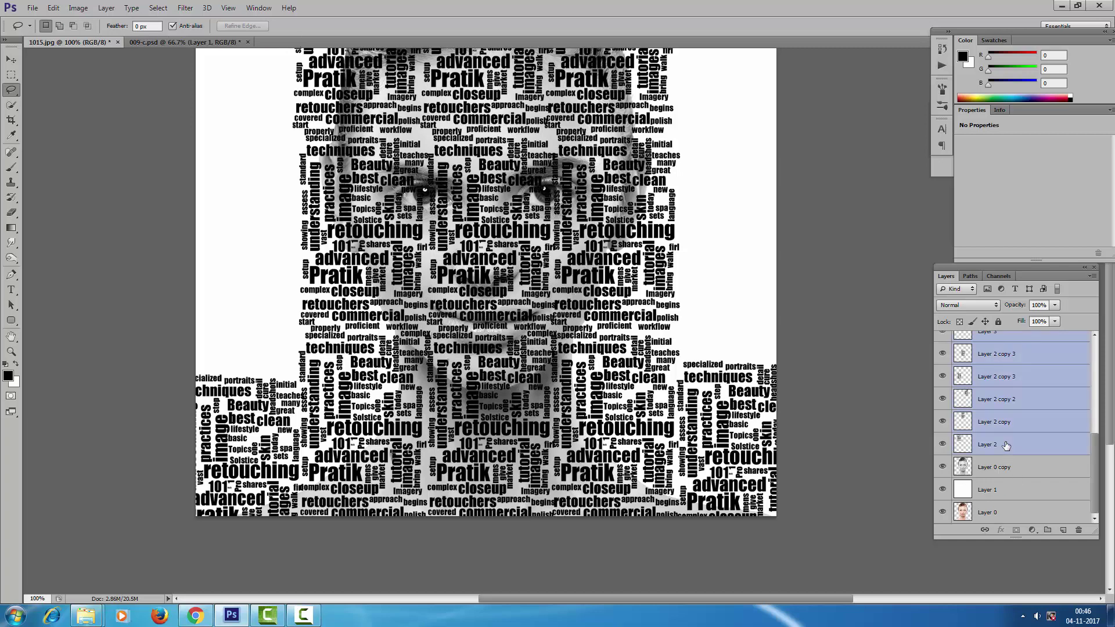
{"action": "key", "text": "ctrl+e"}
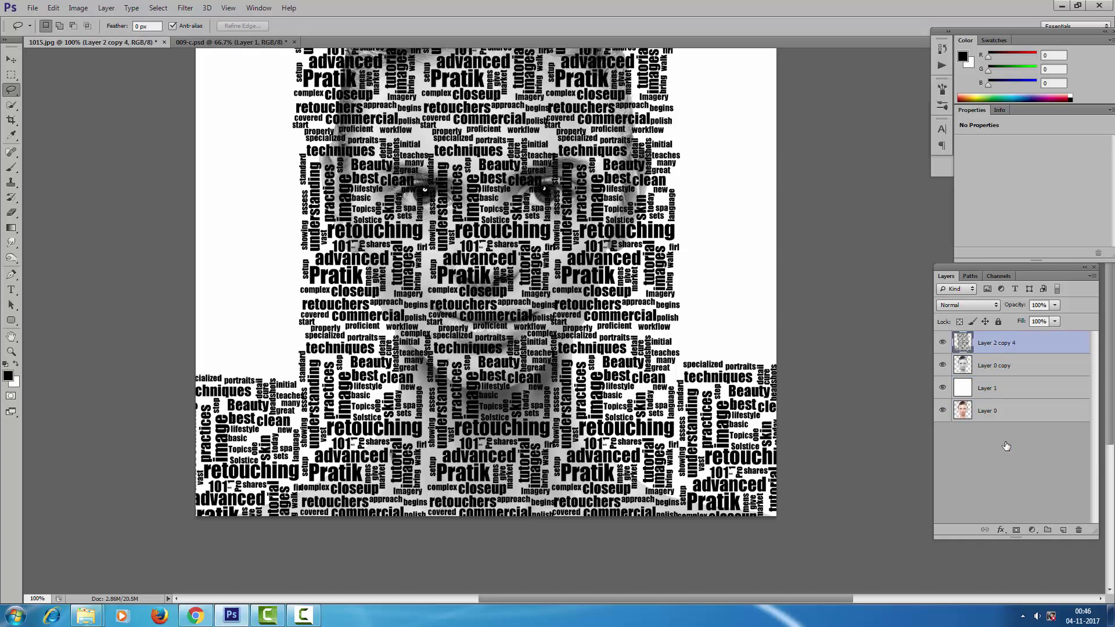
{"action": "left_click_drag", "start_coordinate": [735, 314], "coordinate": [599, 338]}
{"action": "key", "text": "ctrl+minus"}
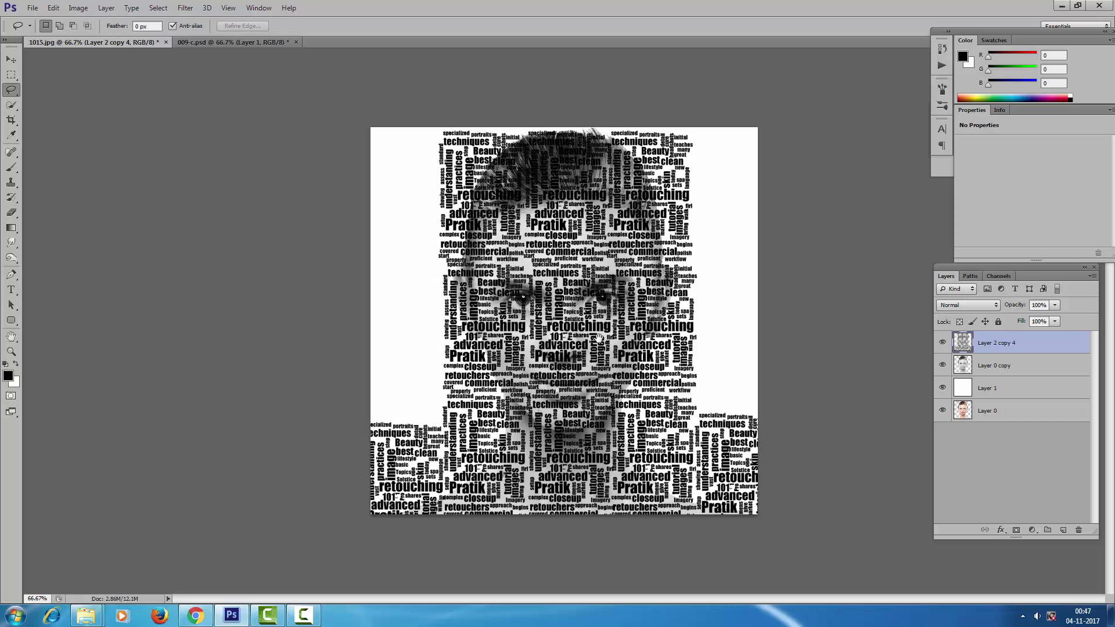
{"action": "key", "text": "ctrl+plus"}
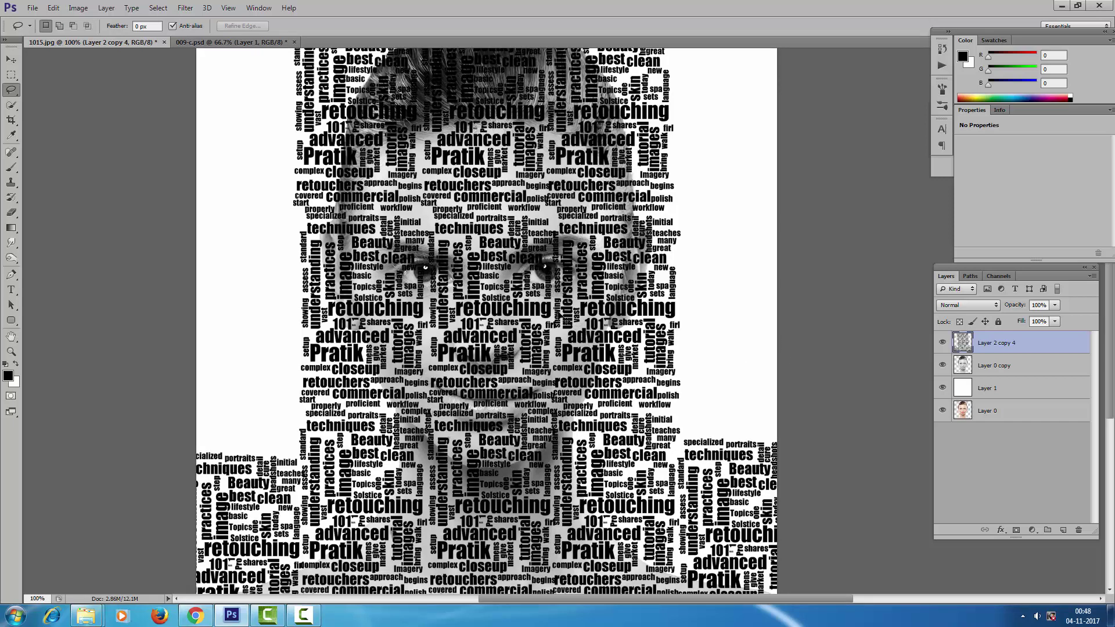
{"action": "left_click_drag", "start_coordinate": [554, 312], "coordinate": [559, 345]}
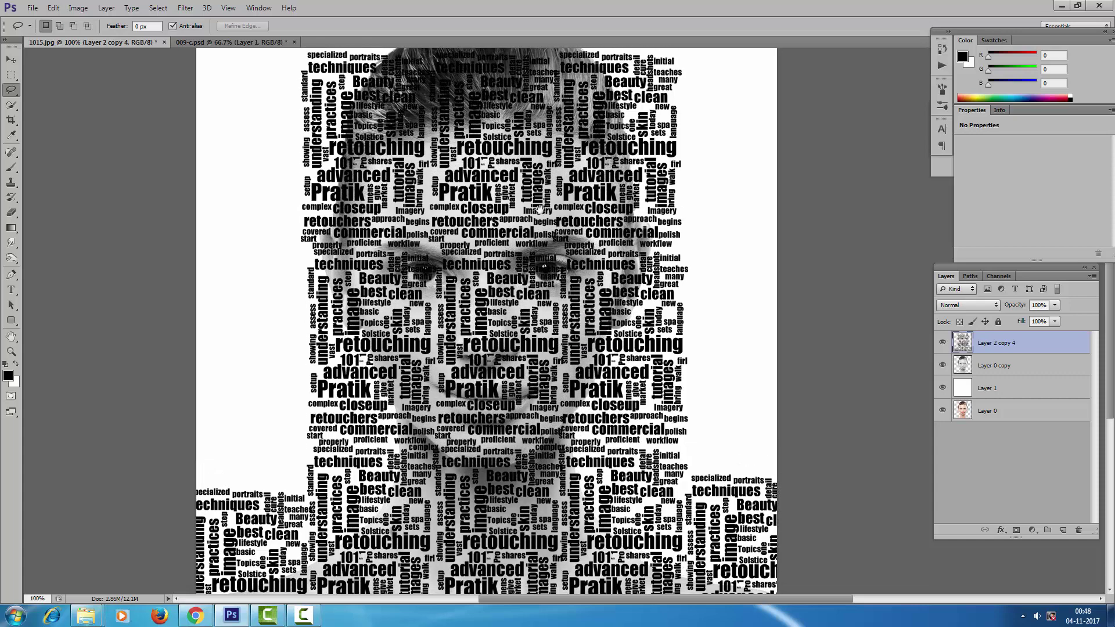
Step: Load the Layer 2 copy 4 letters as a selection
{"action": "mouse_move", "coordinate": [538, 198]}
{"action": "left_mouse_down"}
{"action": "mouse_move", "coordinate": [524, 326]}
{"action": "mouse_move", "coordinate": [497, 298]}
{"action": "mouse_move", "coordinate": [487, 168]}
{"action": "left_mouse_up"}
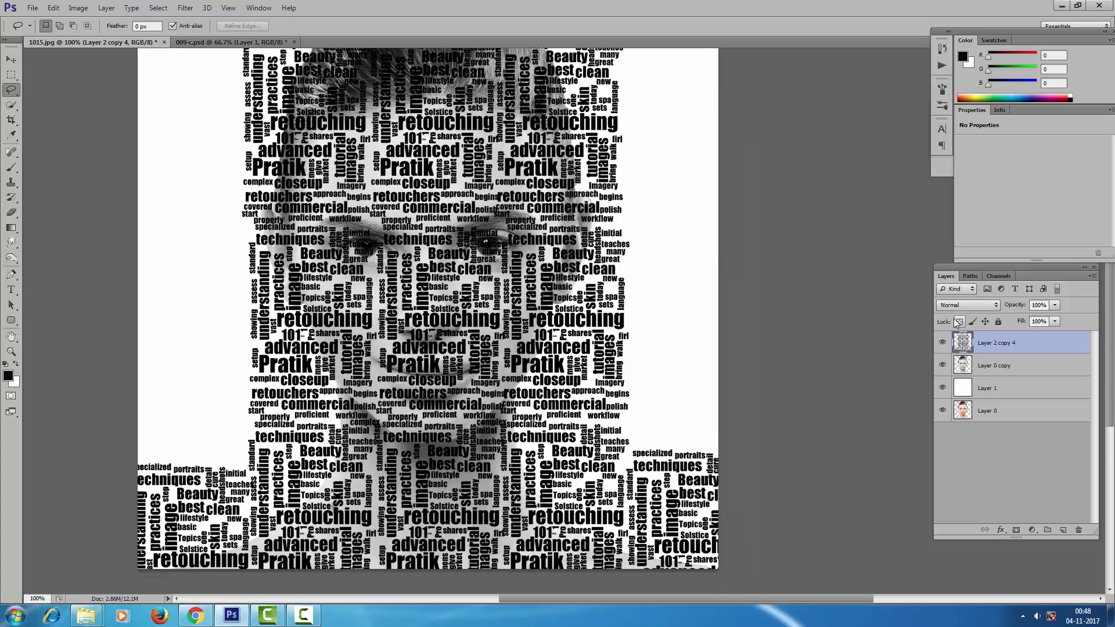
{"action": "left_click_drag", "start_coordinate": [699, 309], "coordinate": [748, 331]}
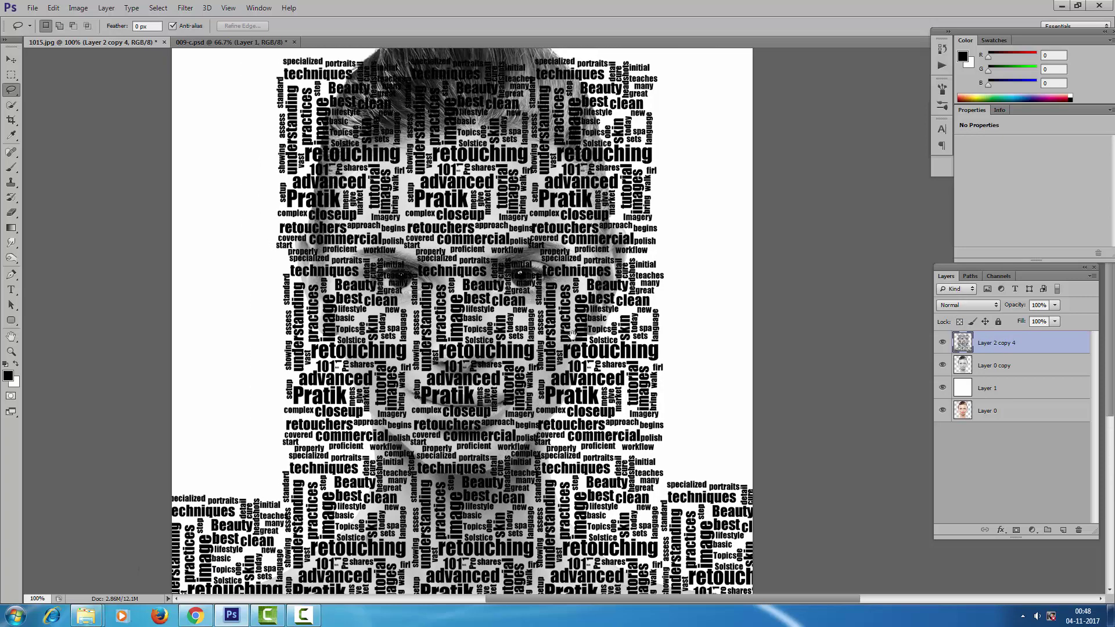
{"action": "left_click", "coordinate": [966, 353], "text": "ctrl"}
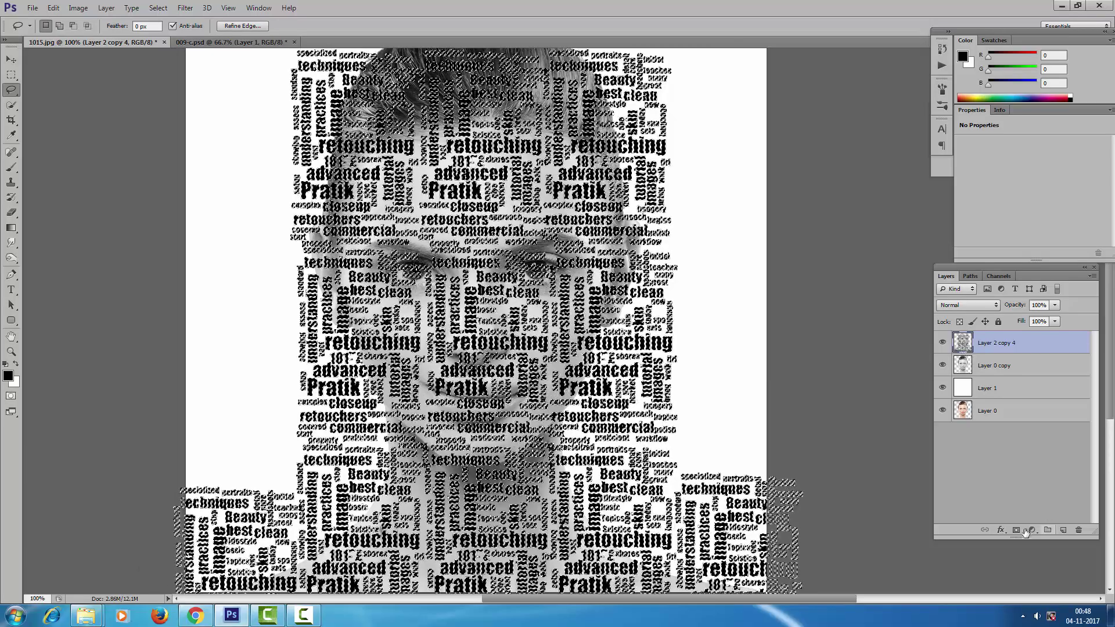
Step: Mask Layer 0 copy with the word selection, hide Layer 2 copy 4 and Layer 1, and select Layer 0
{"action": "left_click", "coordinate": [997, 365]}
{"action": "left_click", "coordinate": [1017, 531]}
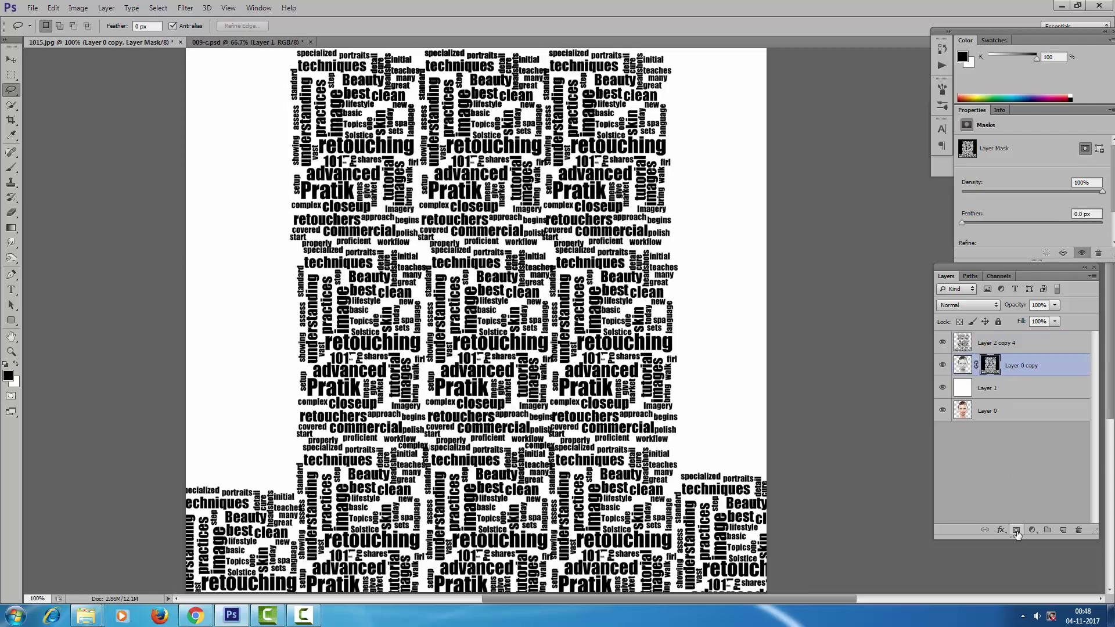
{"action": "left_click", "coordinate": [942, 344]}
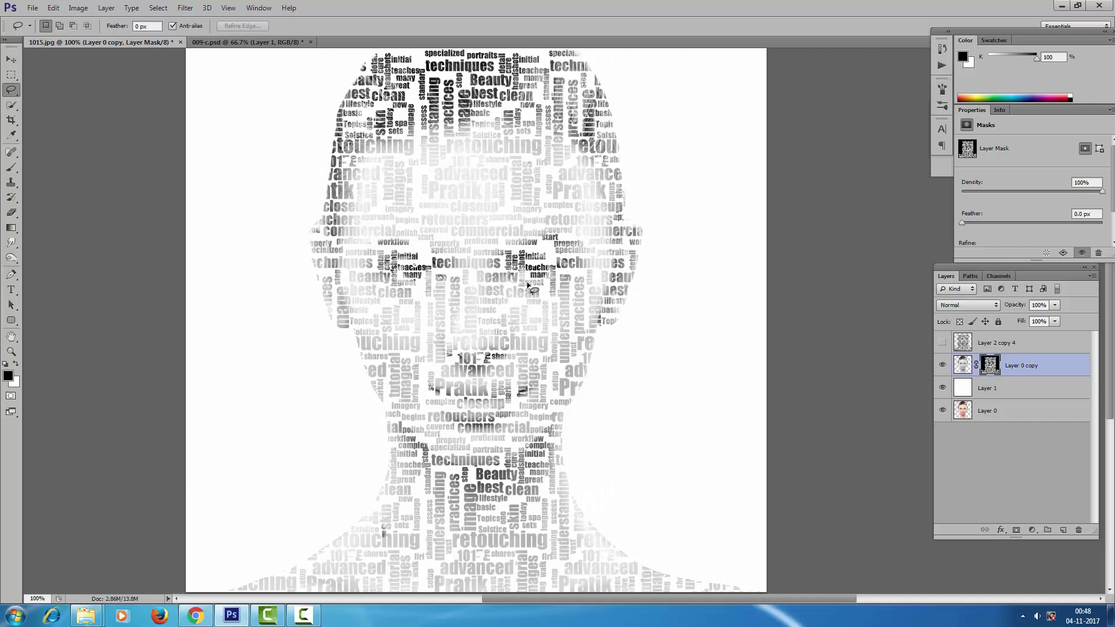
{"action": "left_click", "coordinate": [944, 388]}
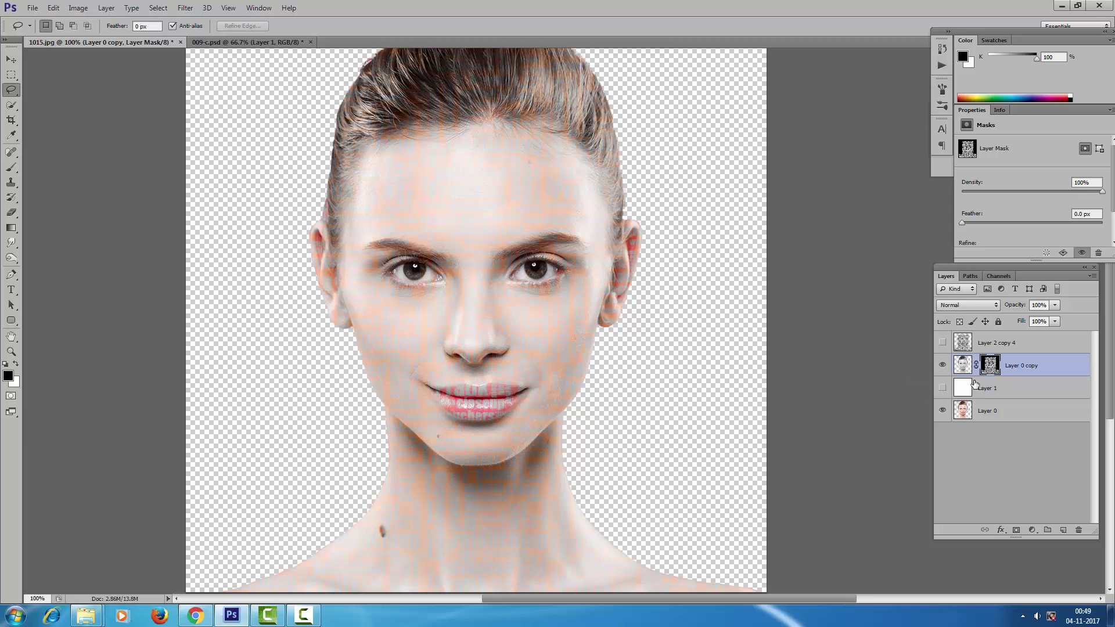
{"action": "left_click", "coordinate": [1011, 419]}
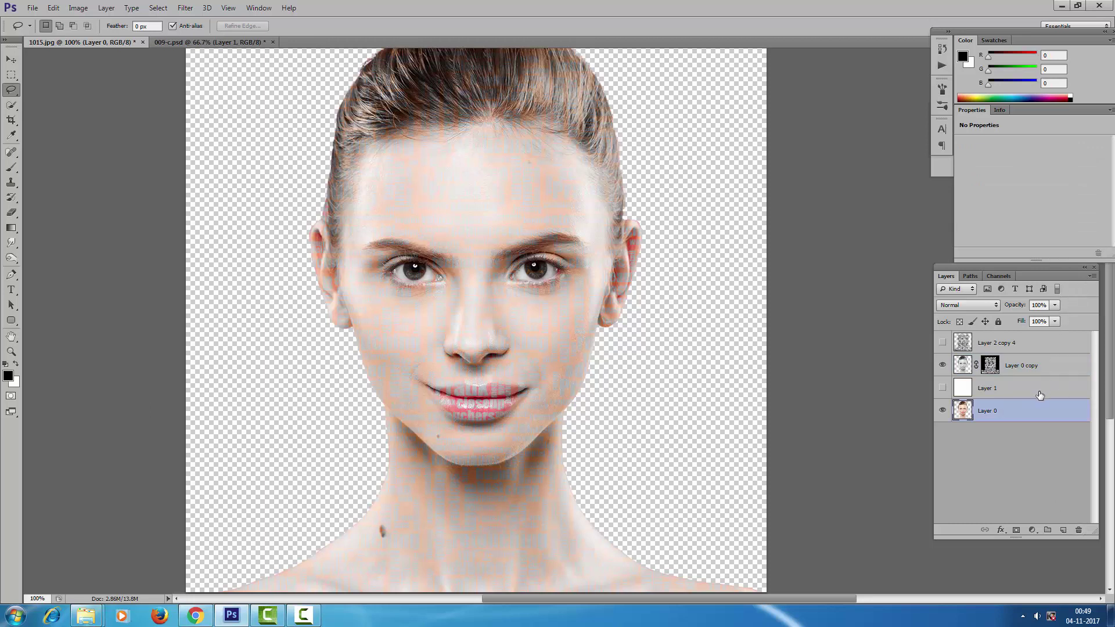
Step: Reapply the word-shaped mask to Layer 0 copy and move colour Layer 0 above it
{"action": "left_click", "coordinate": [943, 344]}
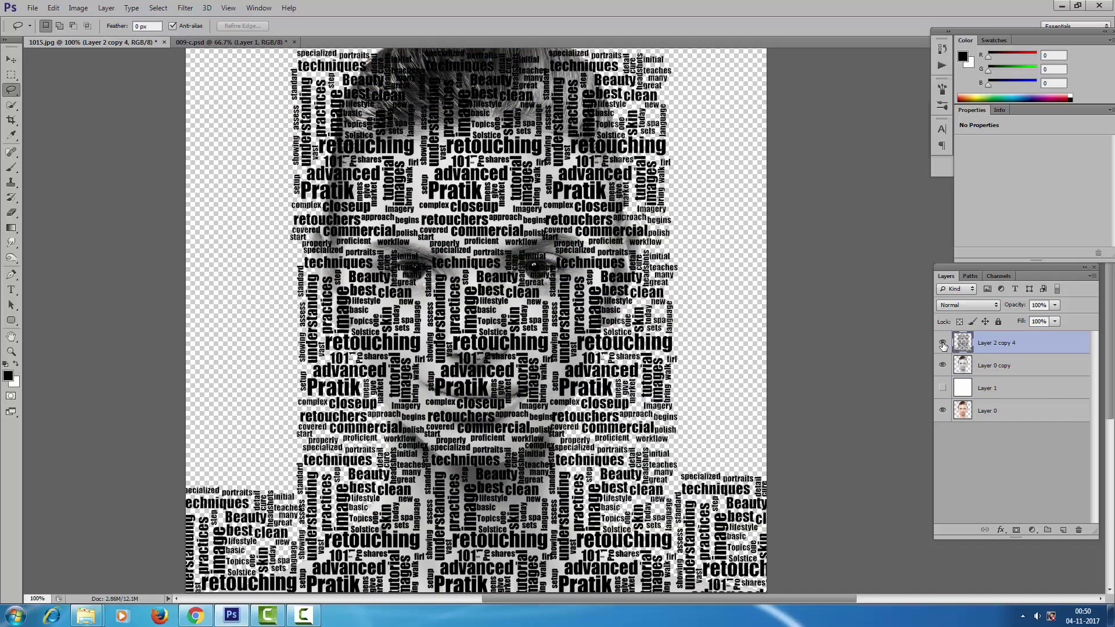
{"action": "left_click", "coordinate": [963, 343], "text": "ctrl"}
{"action": "left_click", "coordinate": [942, 342]}
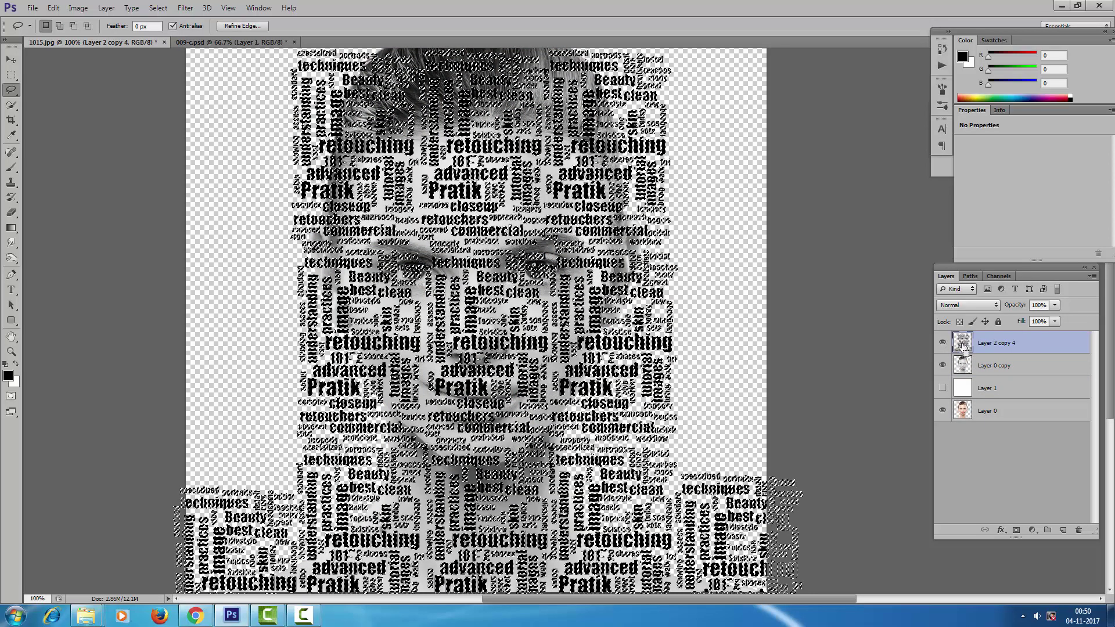
{"action": "left_click", "coordinate": [986, 367]}
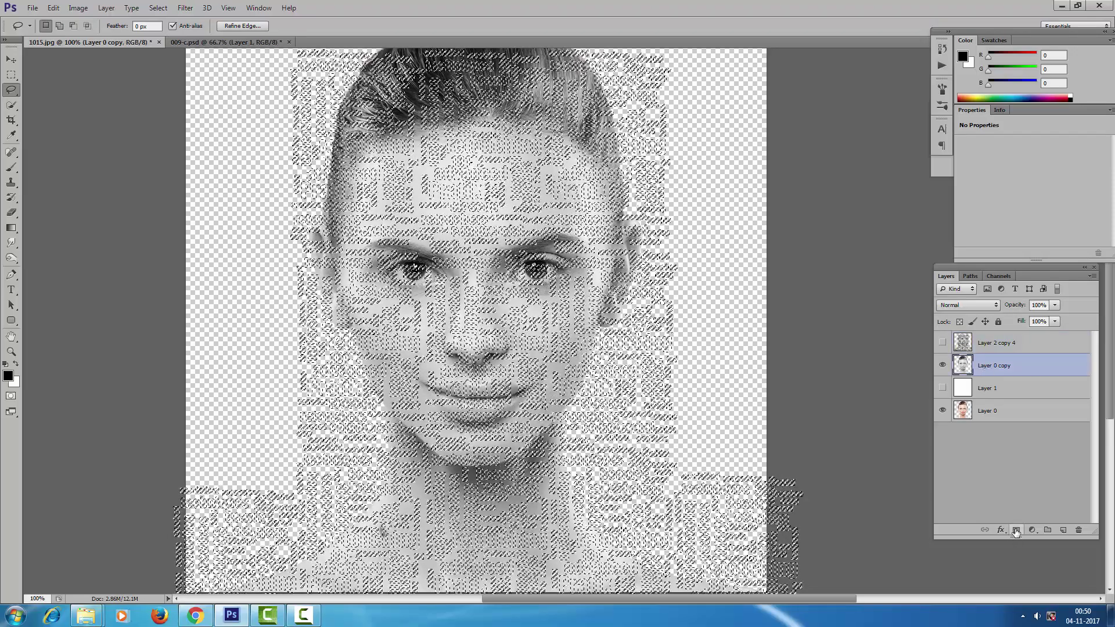
{"action": "left_click", "coordinate": [1016, 530]}
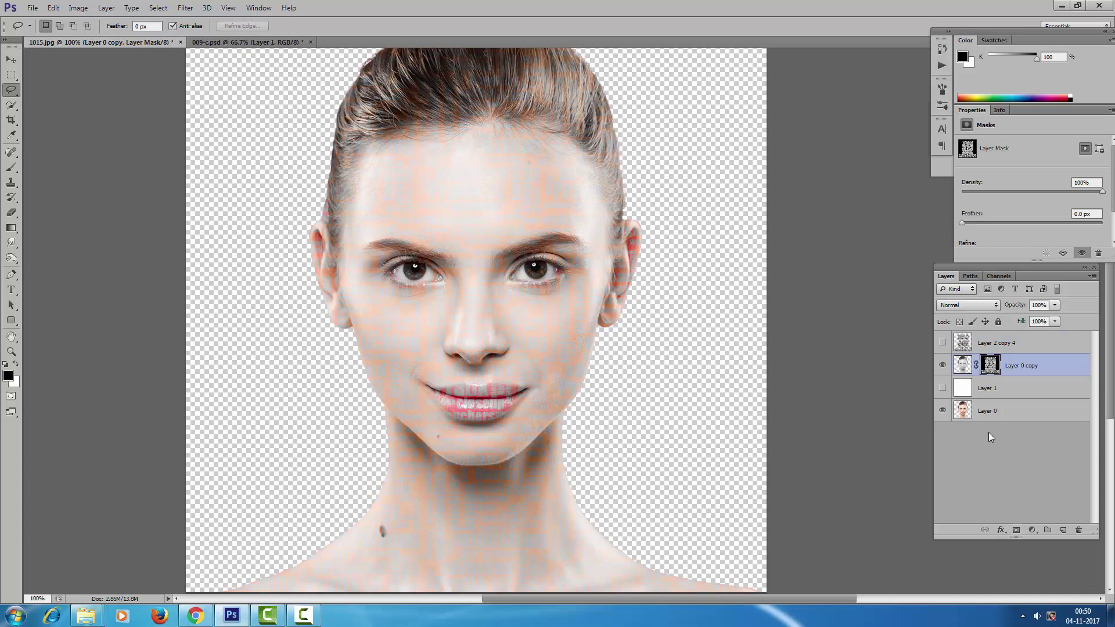
{"action": "left_click", "coordinate": [985, 415]}
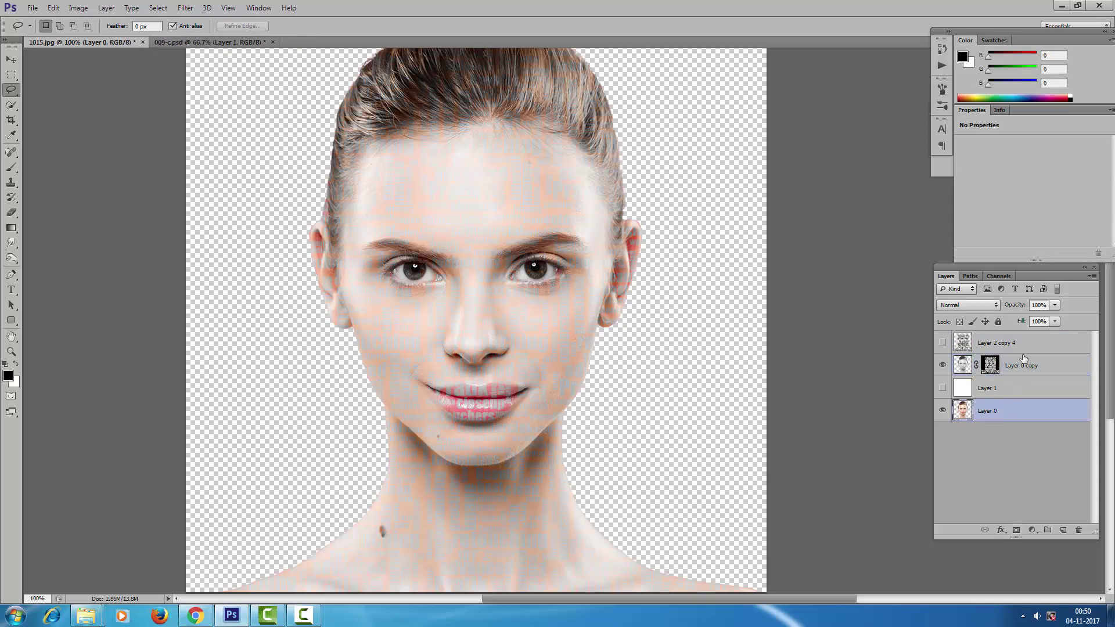
{"action": "key", "text": "ctrl+bracketright"}
{"action": "key", "text": "ctrl+bracketright"}
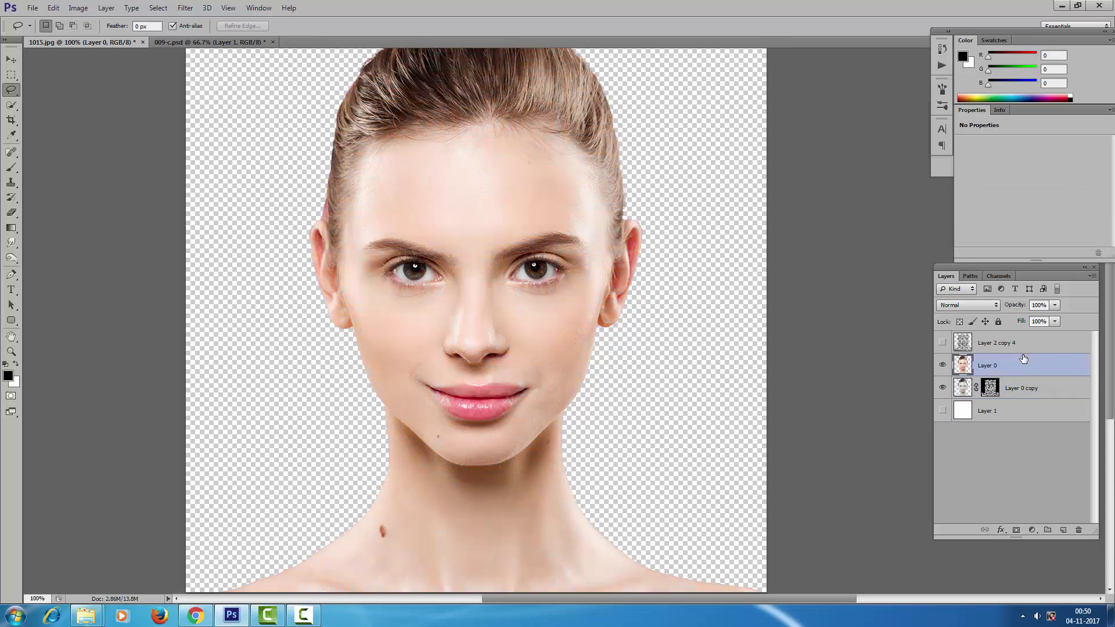
Step: Set colour Layer 0's blend mode to Multiply and add a new empty layer
{"action": "left_click", "coordinate": [997, 306]}
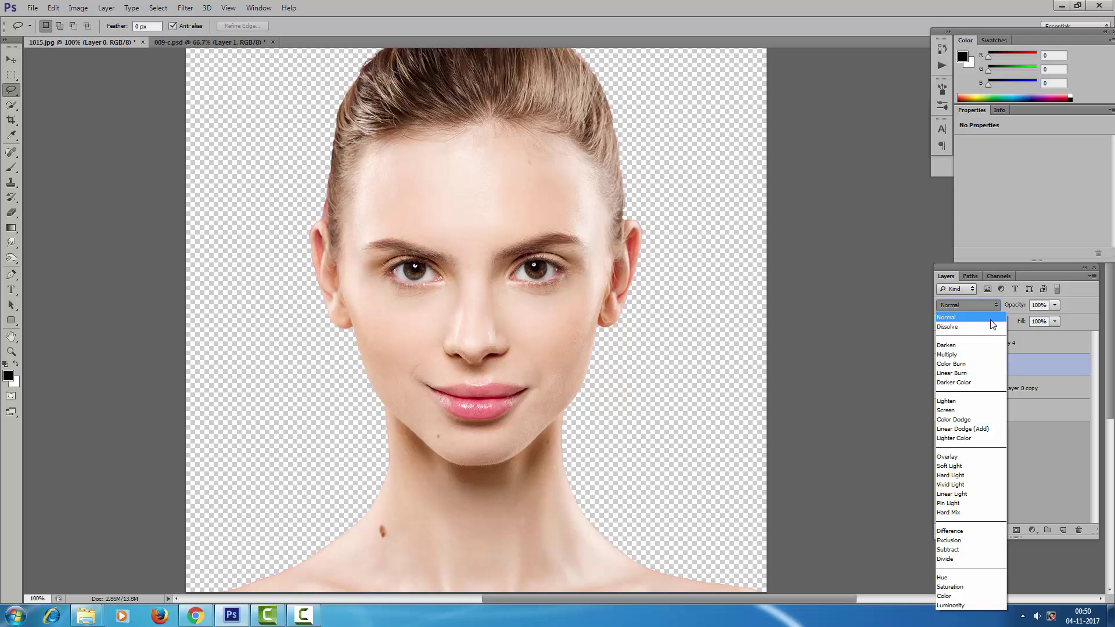
{"action": "left_click", "coordinate": [962, 355]}
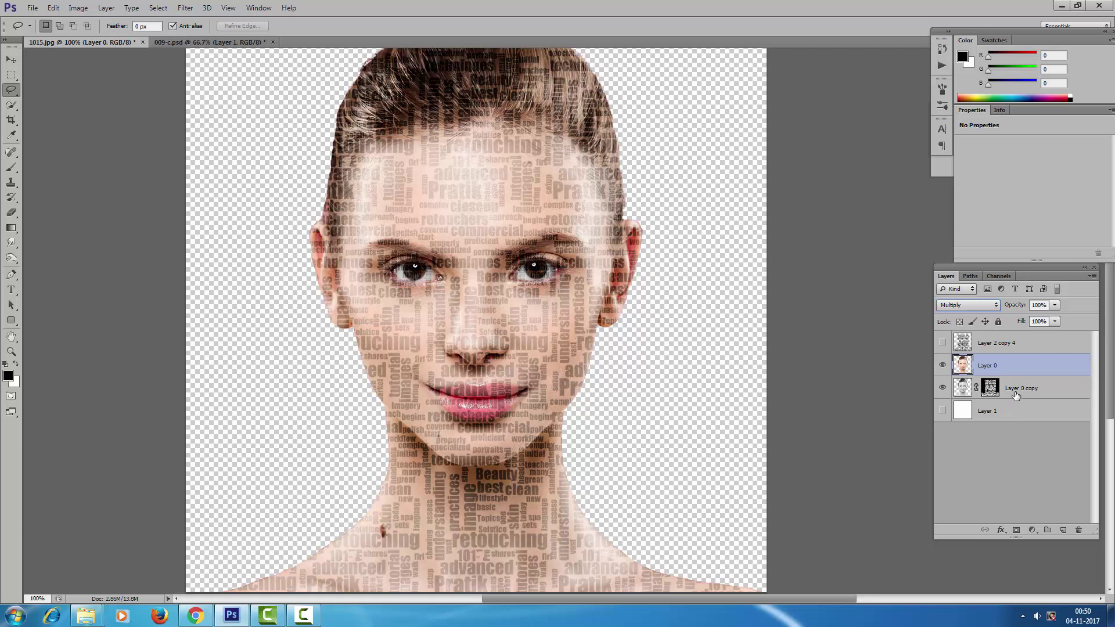
{"action": "left_click", "coordinate": [1064, 531]}
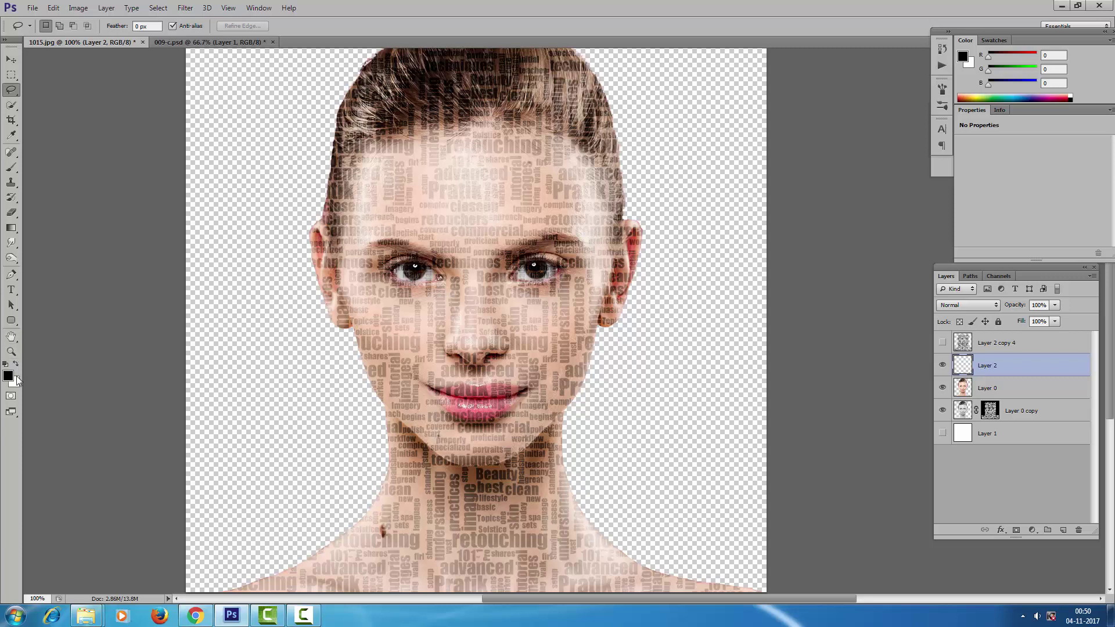
Step: Draw a white-to-black radial gradient on Layer 2 and move it below Layer 0 copy
{"action": "left_click", "coordinate": [11, 227]}
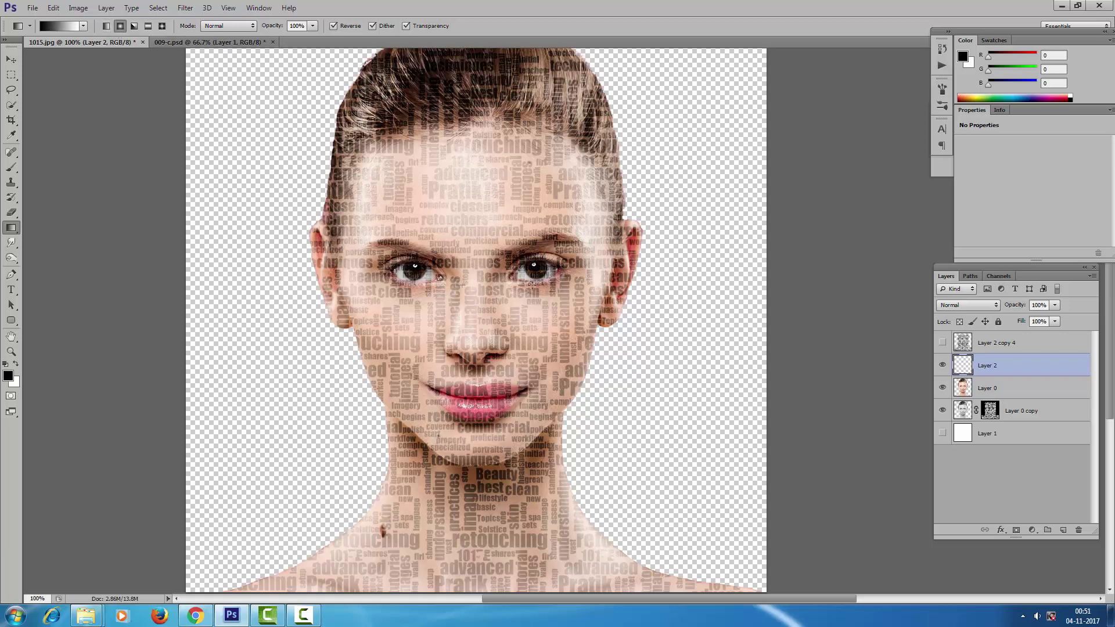
{"action": "left_click_drag", "start_coordinate": [462, 285], "coordinate": [765, 285]}
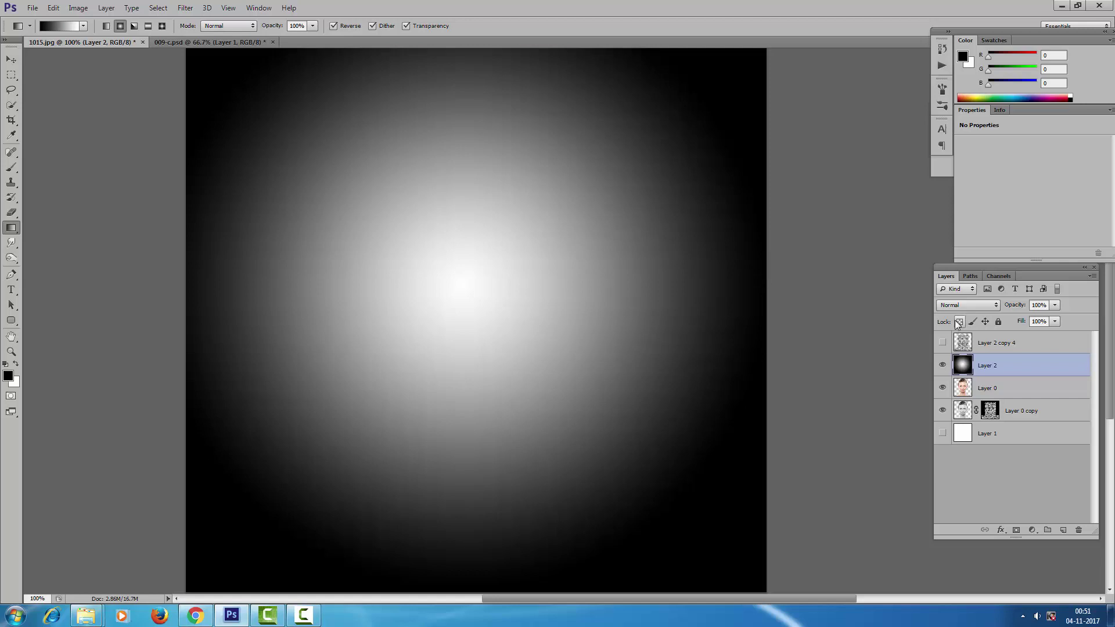
{"action": "key", "text": "ctrl+bracketleft"}
{"action": "key", "text": "ctrl+bracketleft"}
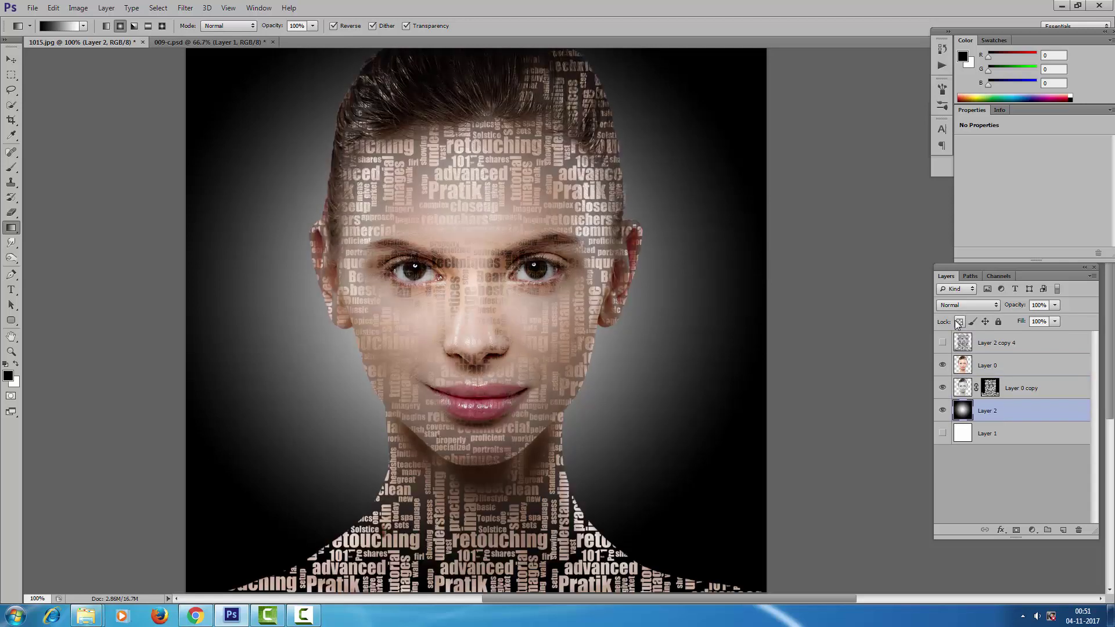
Step: Show white Layer 1 again and set the Layer 2 gradient's opacity to 64%
{"action": "left_click", "coordinate": [1056, 305]}
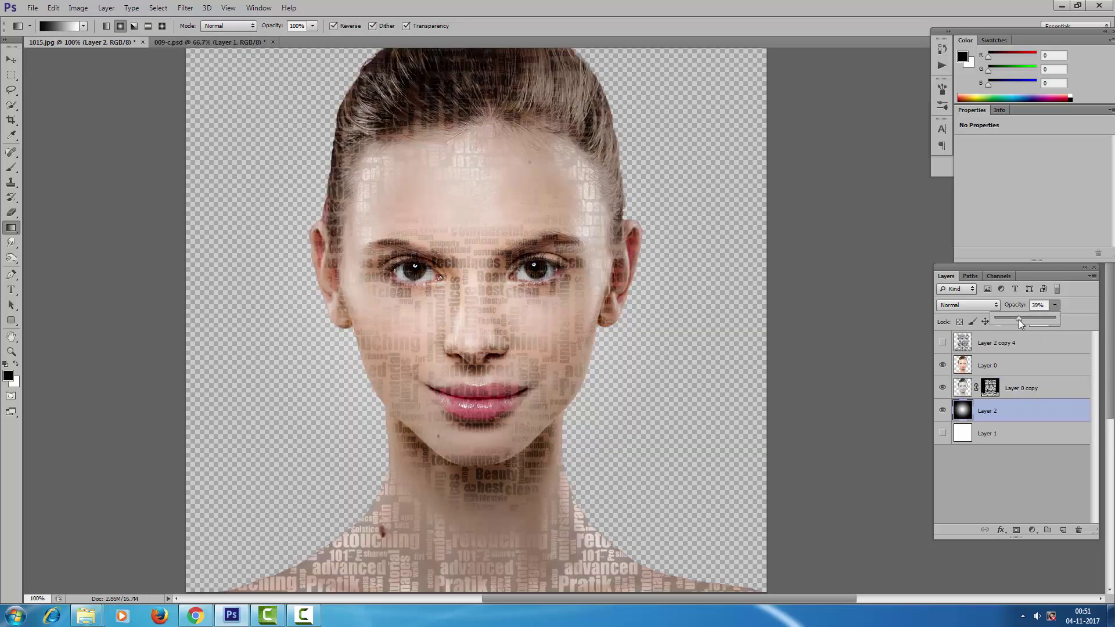
{"action": "left_click", "coordinate": [1026, 319]}
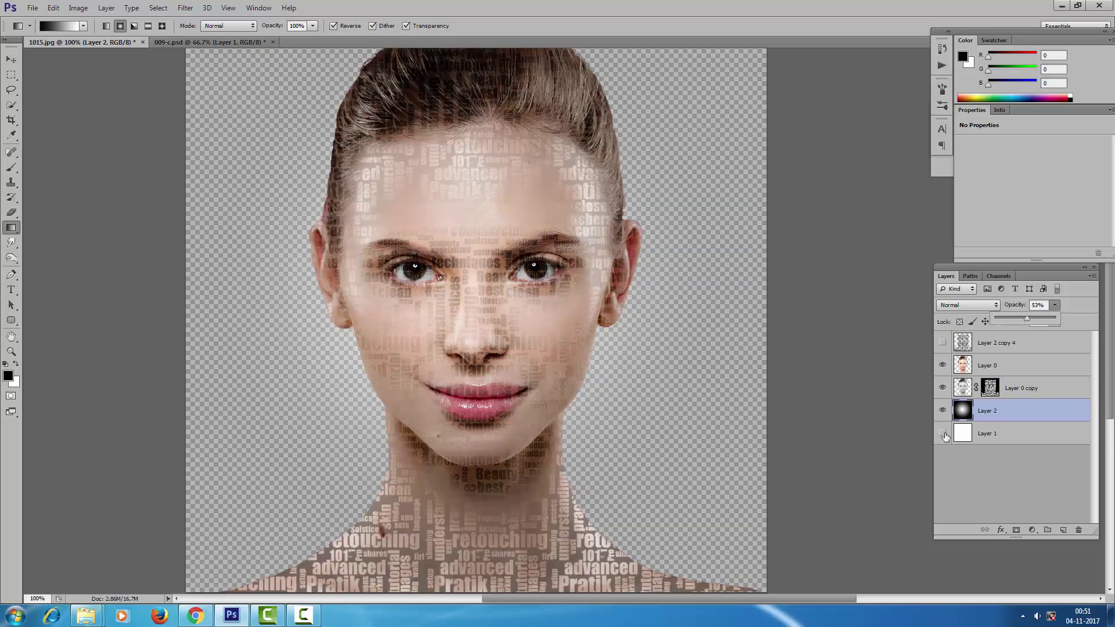
{"action": "left_click", "coordinate": [943, 434]}
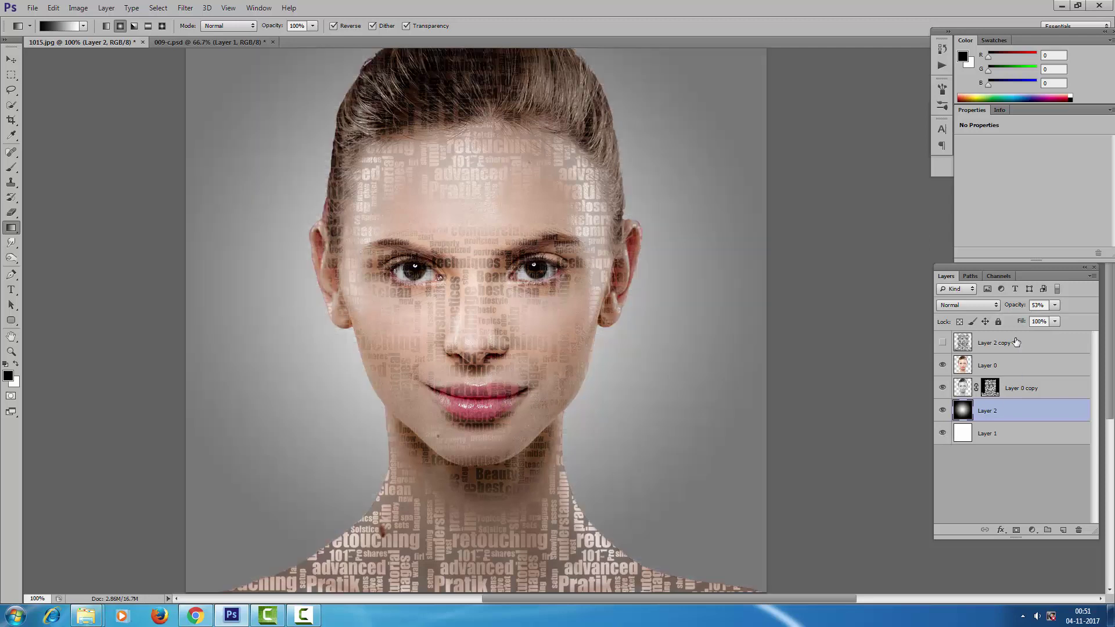
{"action": "left_click", "coordinate": [1055, 306]}
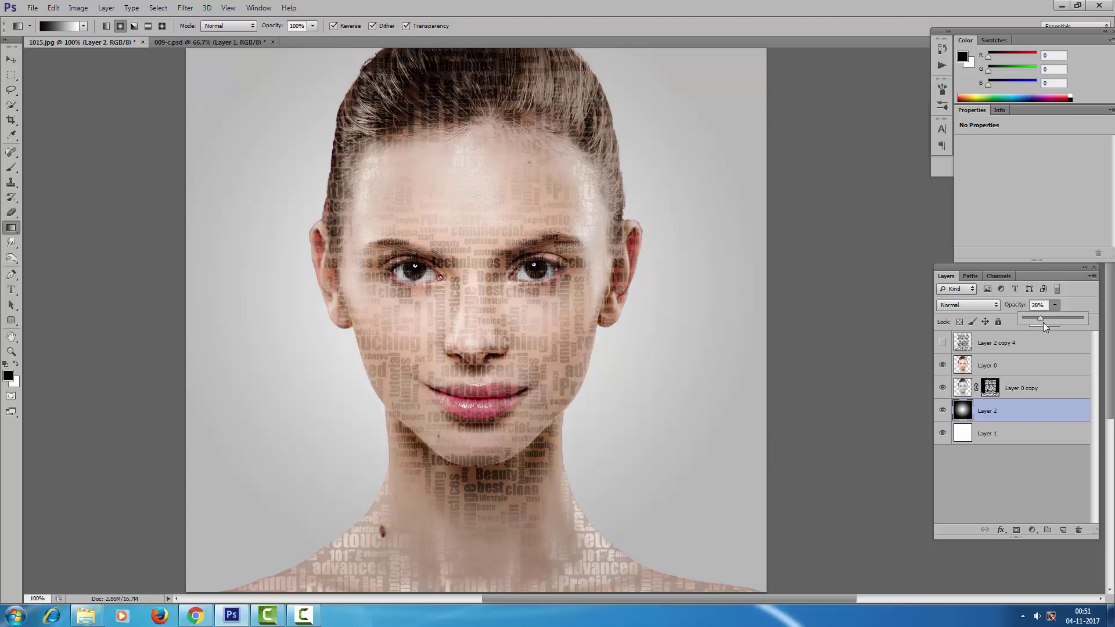
{"action": "left_click_drag", "start_coordinate": [1047, 318], "coordinate": [1061, 323]}
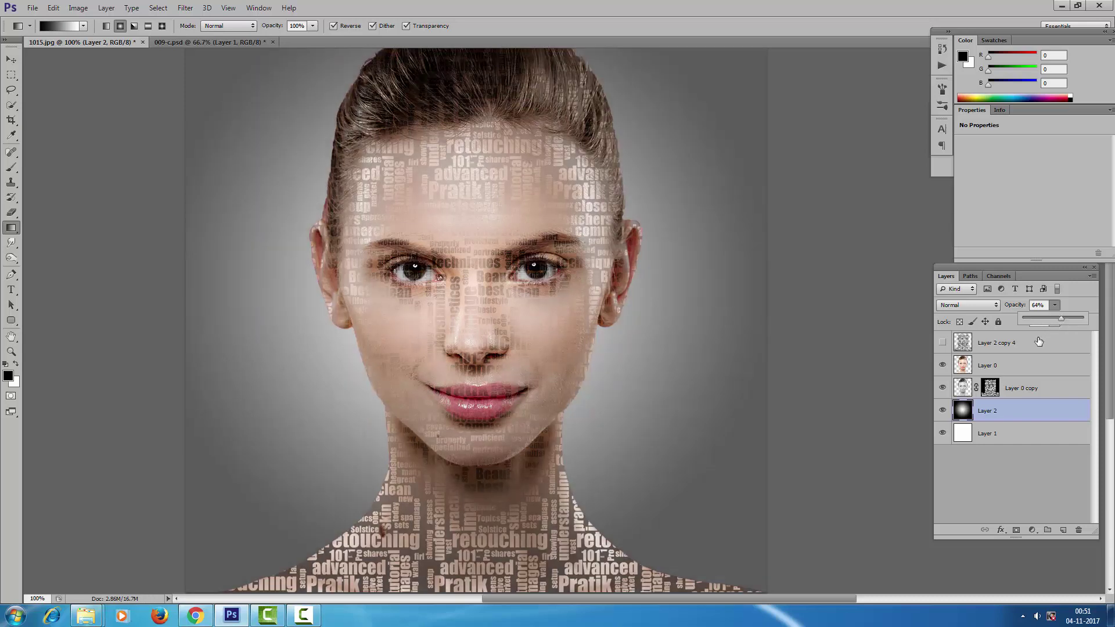
Step: Switch to Full Screen Mode with Menu Bar to view the finished portrait
{"action": "key", "text": "f"}
{"action": "key", "text": "f"}
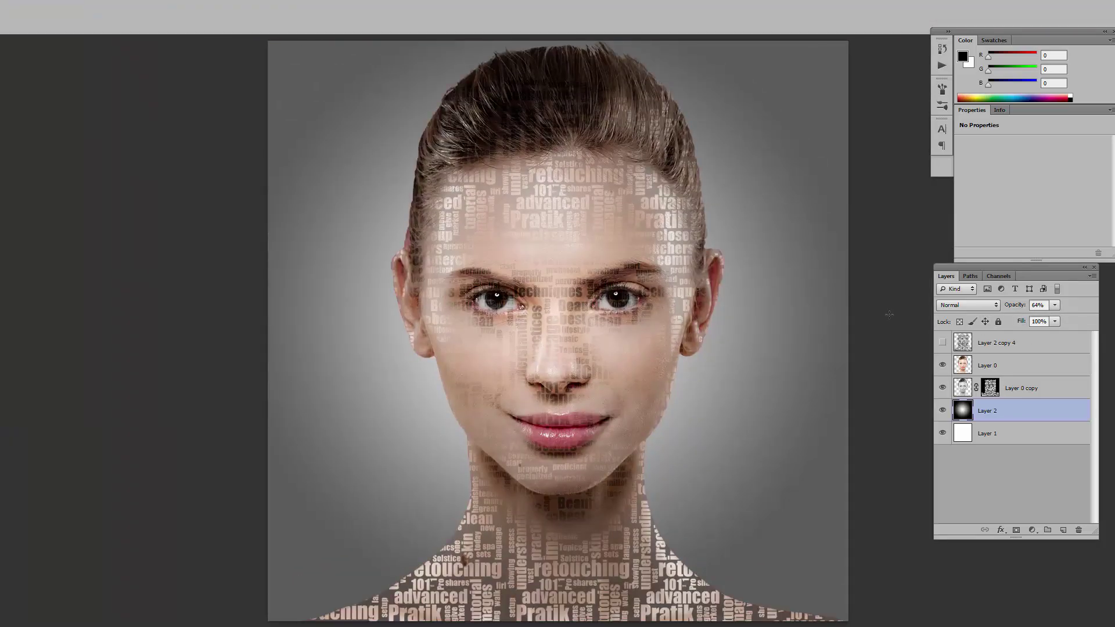